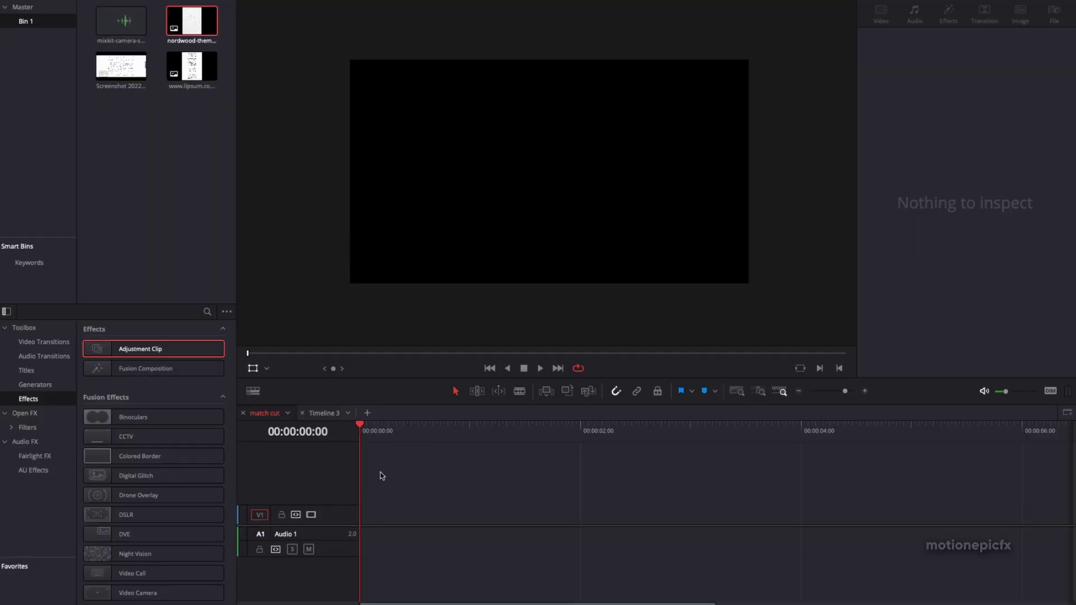
# Step: Place the camera shutter click sound at the start of Audio 1 and reduce the monitoring volume
pyautogui.doubleClick(186, 72)
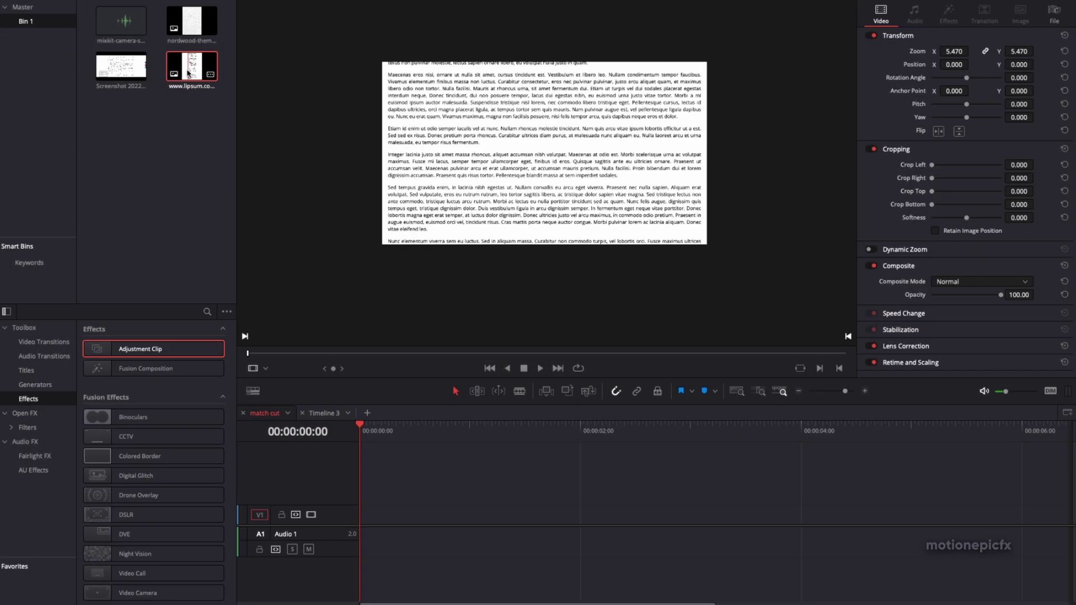
pyautogui.click(198, 152)
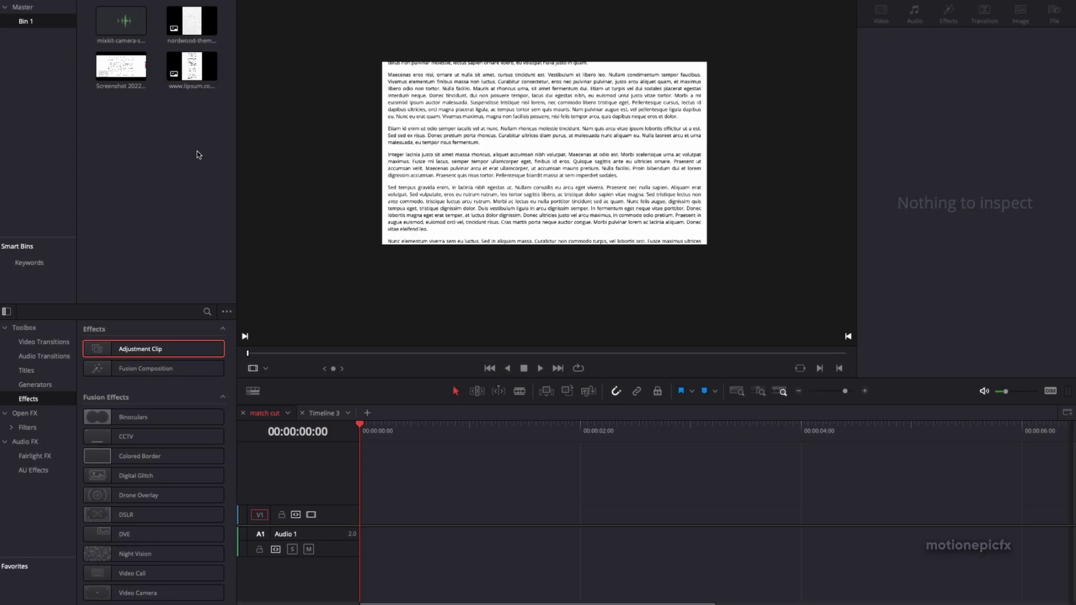
pyautogui.click(121, 24)
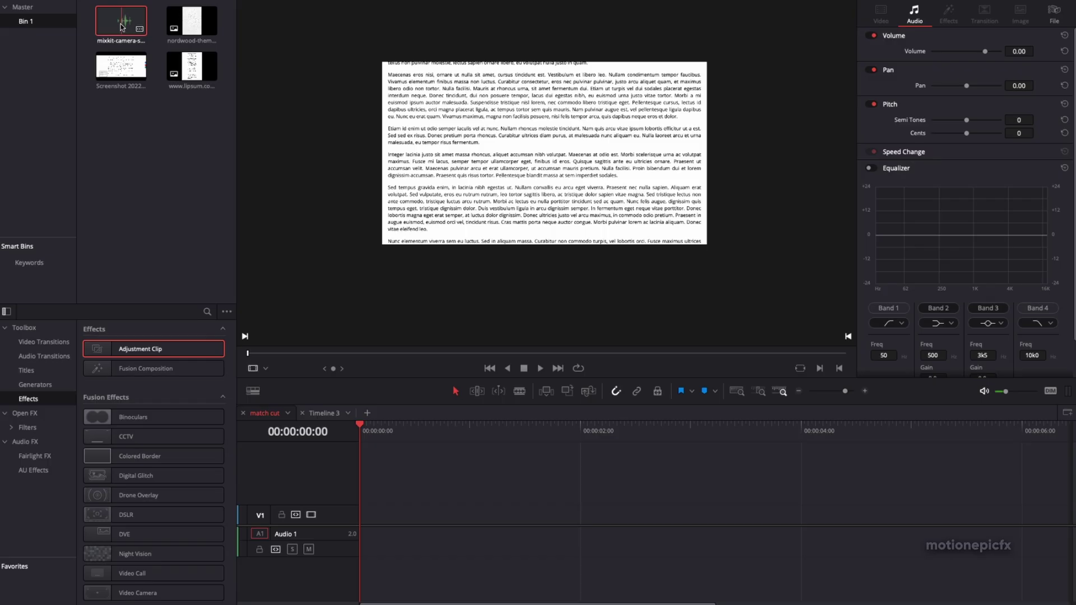
pyautogui.moveTo(120, 23); pyautogui.dragTo(369, 535)
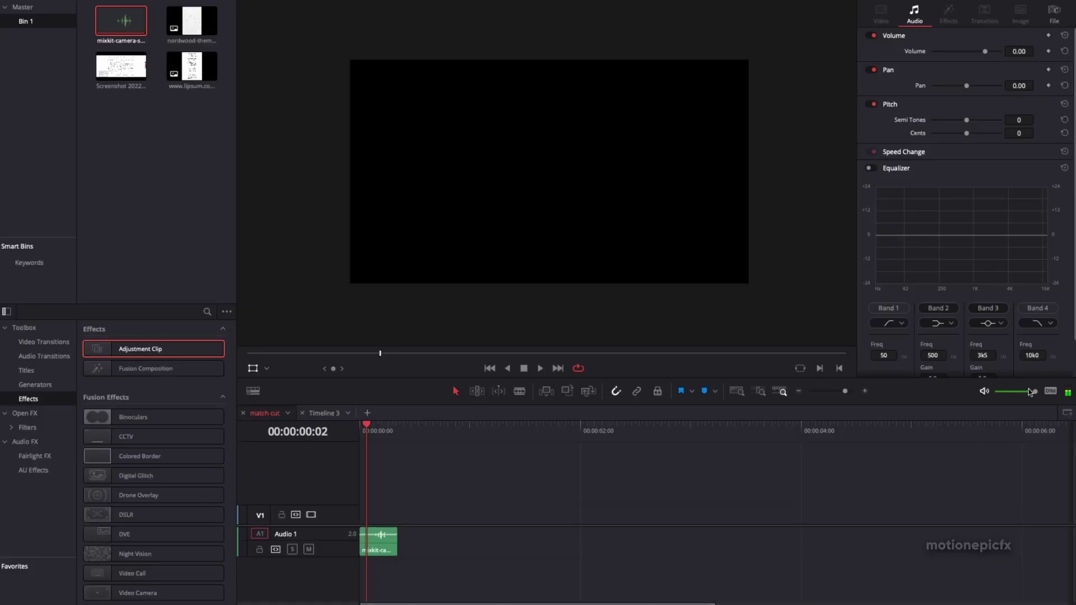
pyautogui.moveTo(1032, 392); pyautogui.dragTo(1010, 393)
pyautogui.moveTo(845, 391); pyautogui.dragTo(851, 394)
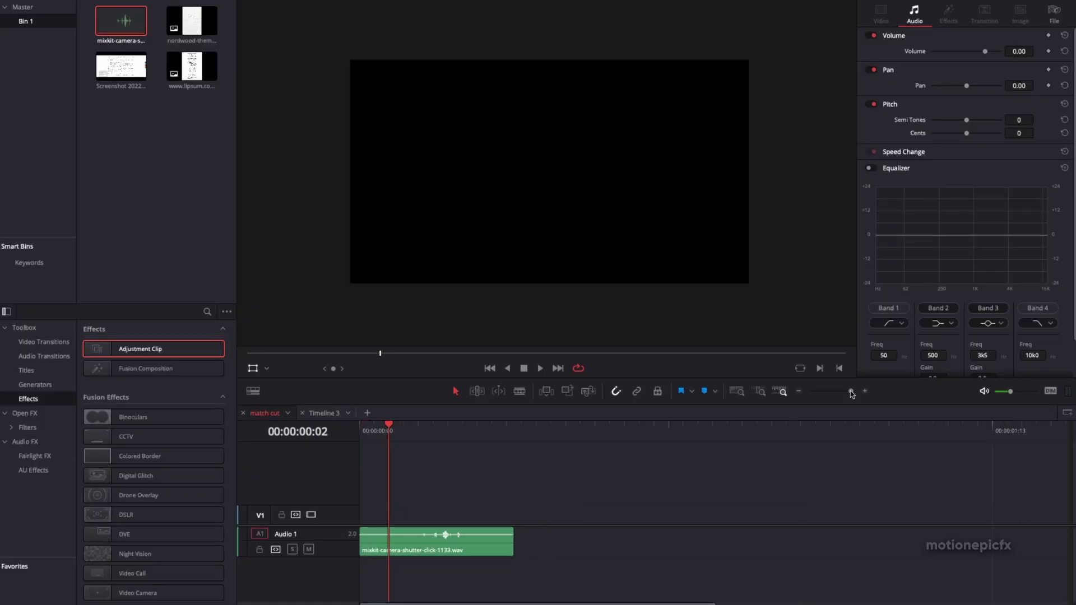
# Step: Duplicate the shutter click four times along Audio 1, making the gaps between copies progressively shorter
pyautogui.click(446, 542)
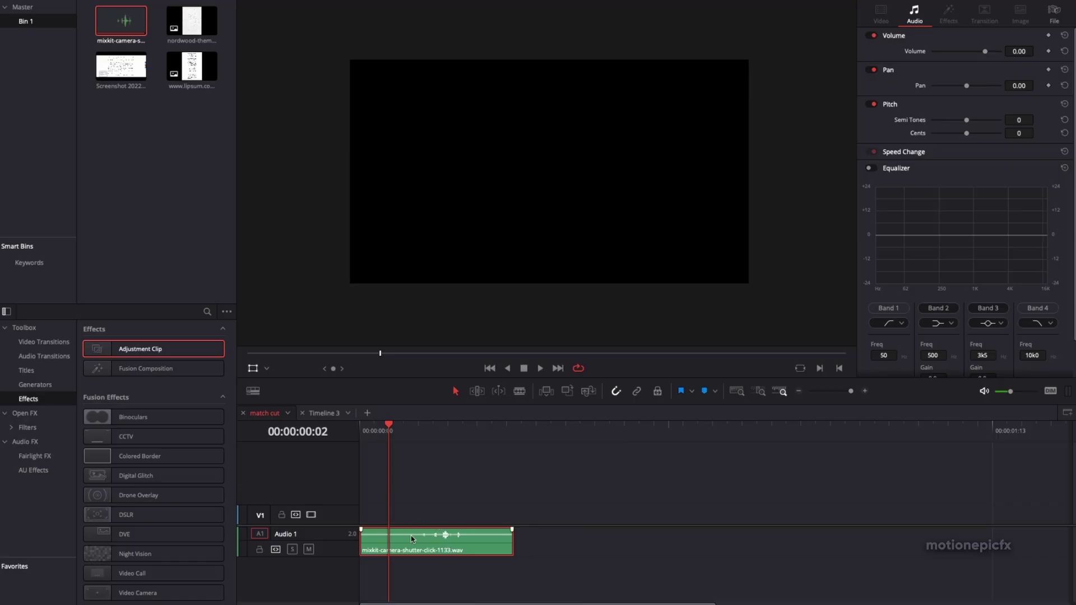
pyautogui.moveTo(420, 544); pyautogui.dragTo(707, 535)
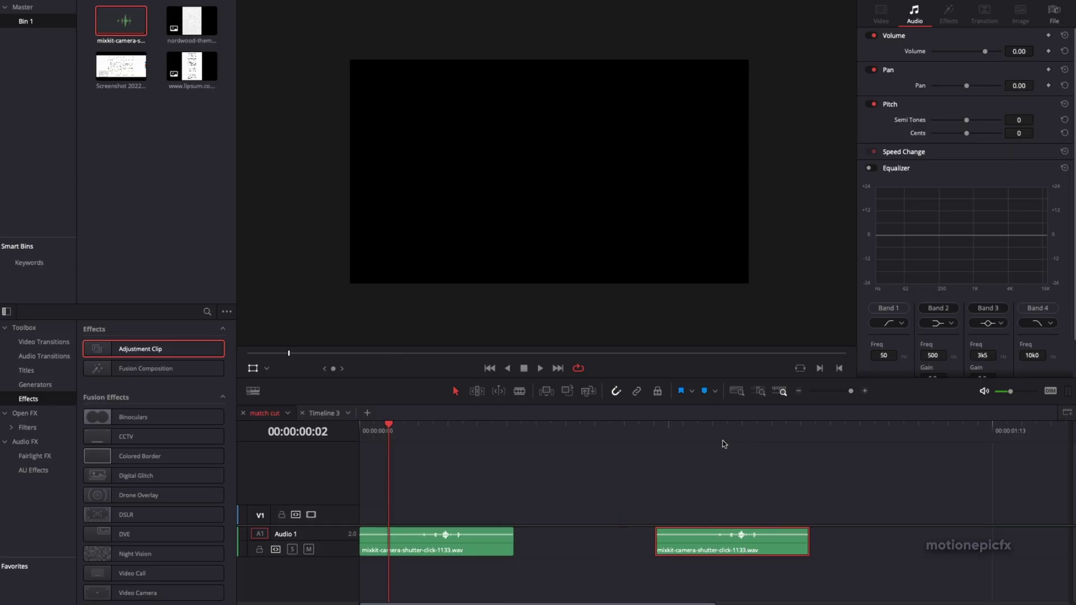
pyautogui.click(669, 436)
pyautogui.hotkey('ctrl', '-')
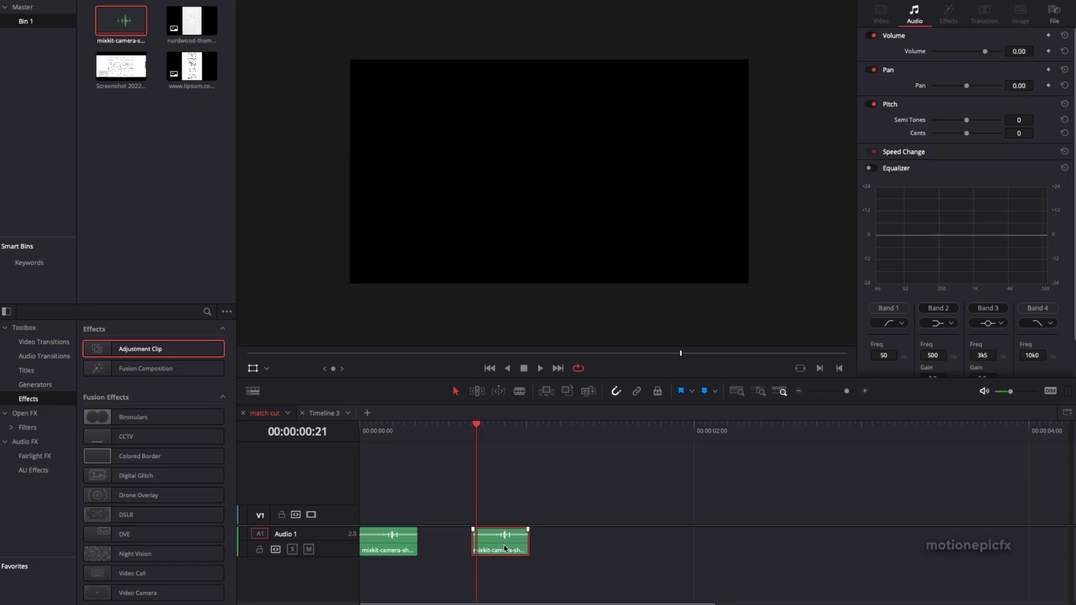
pyautogui.moveTo(494, 546); pyautogui.dragTo(720, 548)
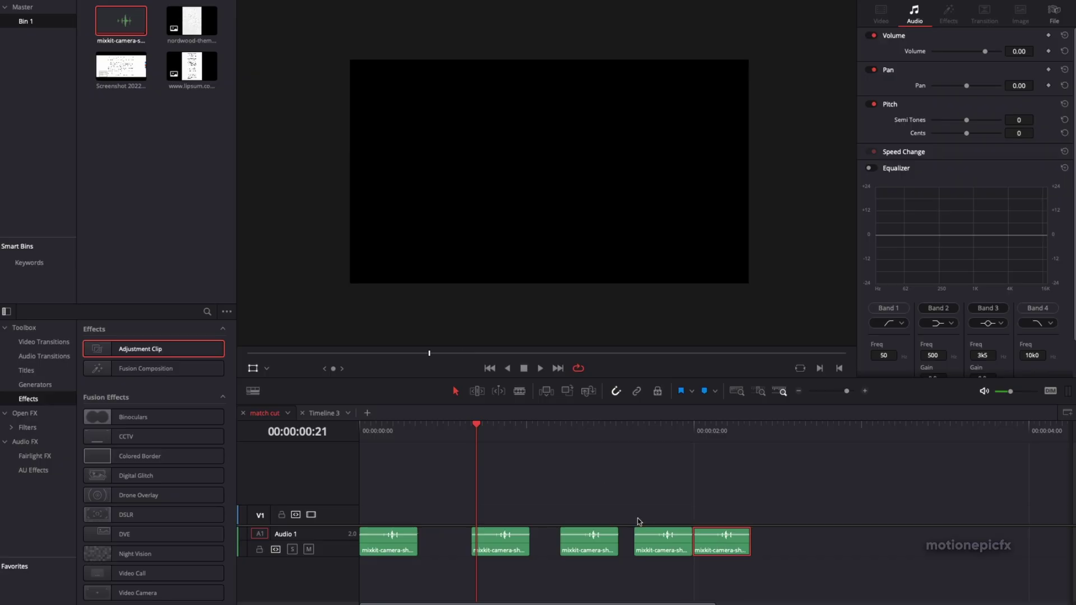
# Step: Append four more shutter click copies end to end on Audio 1 and trim the closing clips shorter so the clicks speed up
pyautogui.moveTo(847, 391); pyautogui.dragTo(845, 392)
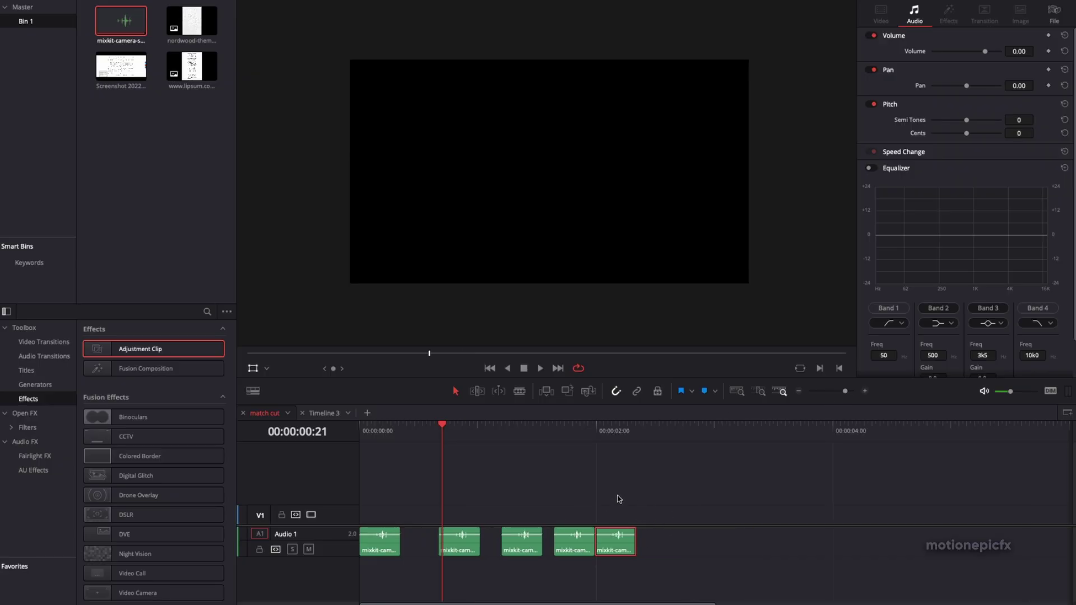
pyautogui.moveTo(376, 437); pyautogui.dragTo(338, 432)
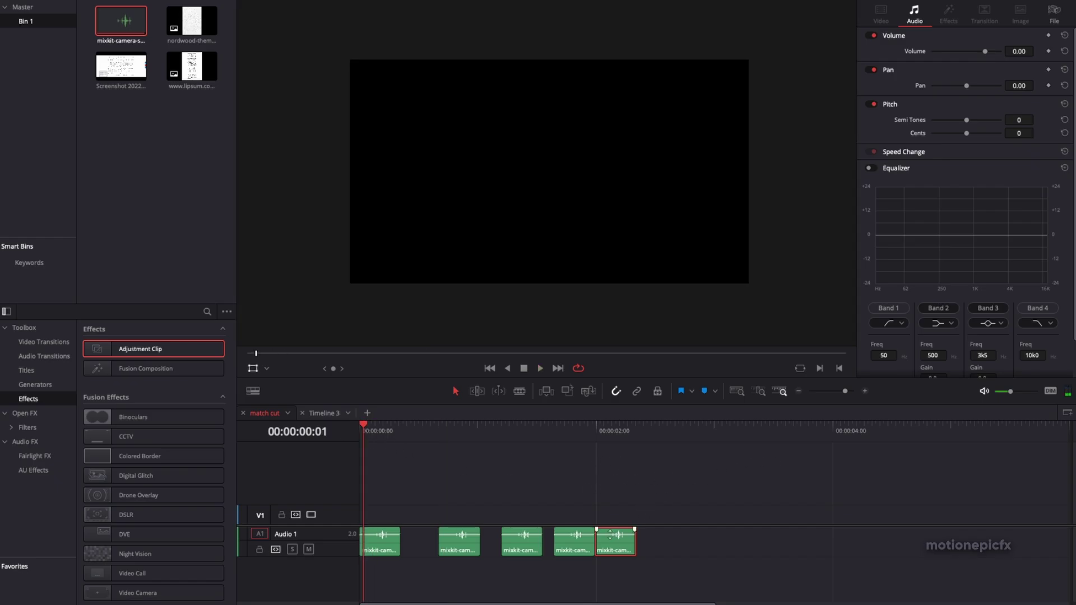
pyautogui.moveTo(618, 545); pyautogui.dragTo(658, 547)
pyautogui.moveTo(844, 395); pyautogui.dragTo(849, 395)
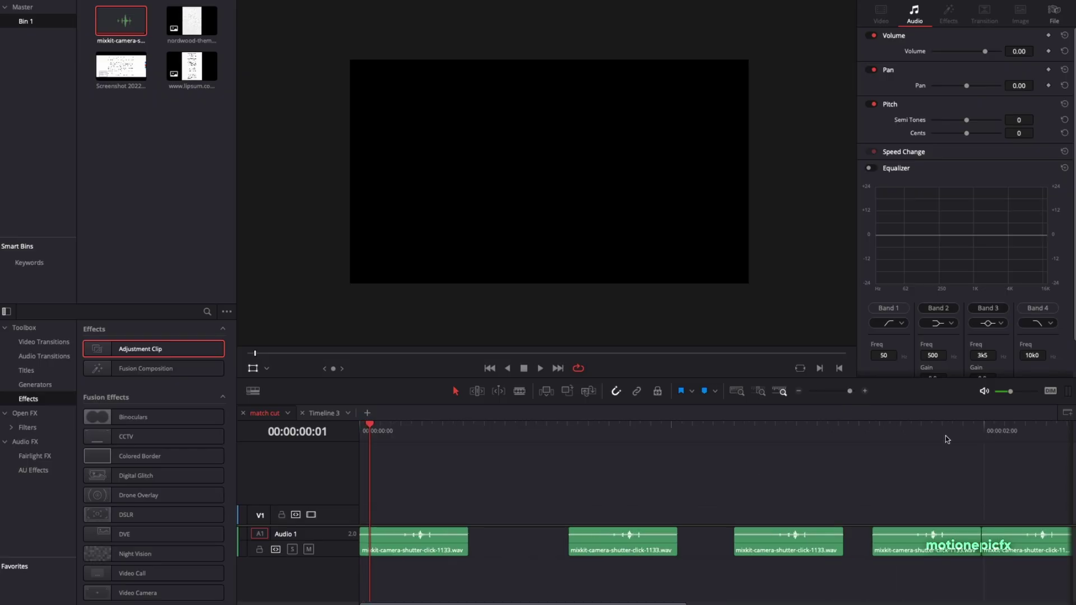
pyautogui.press('space')
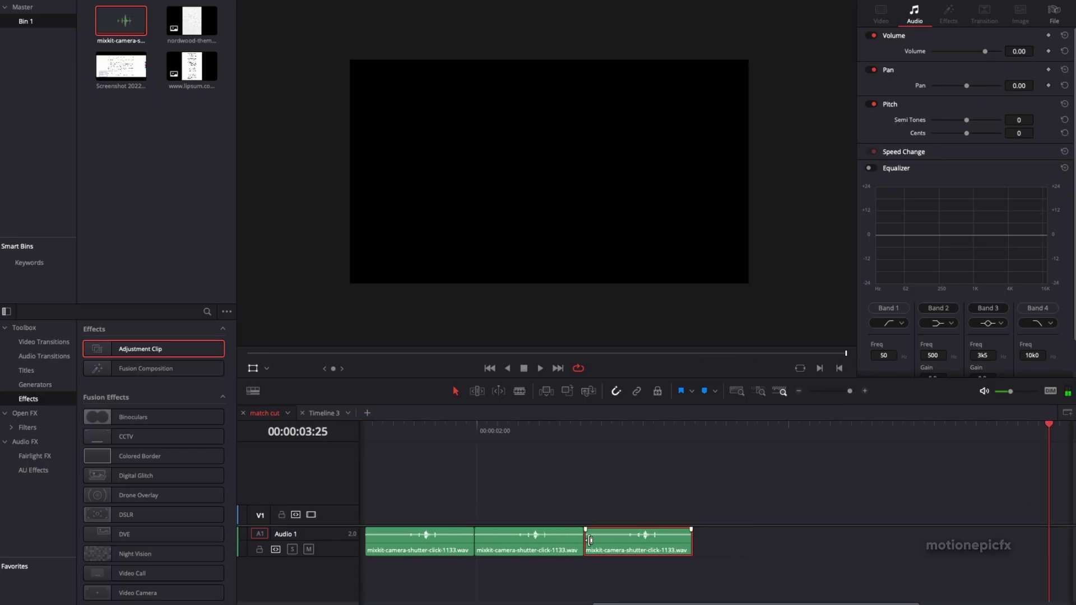
pyautogui.moveTo(586, 541); pyautogui.dragTo(734, 541)
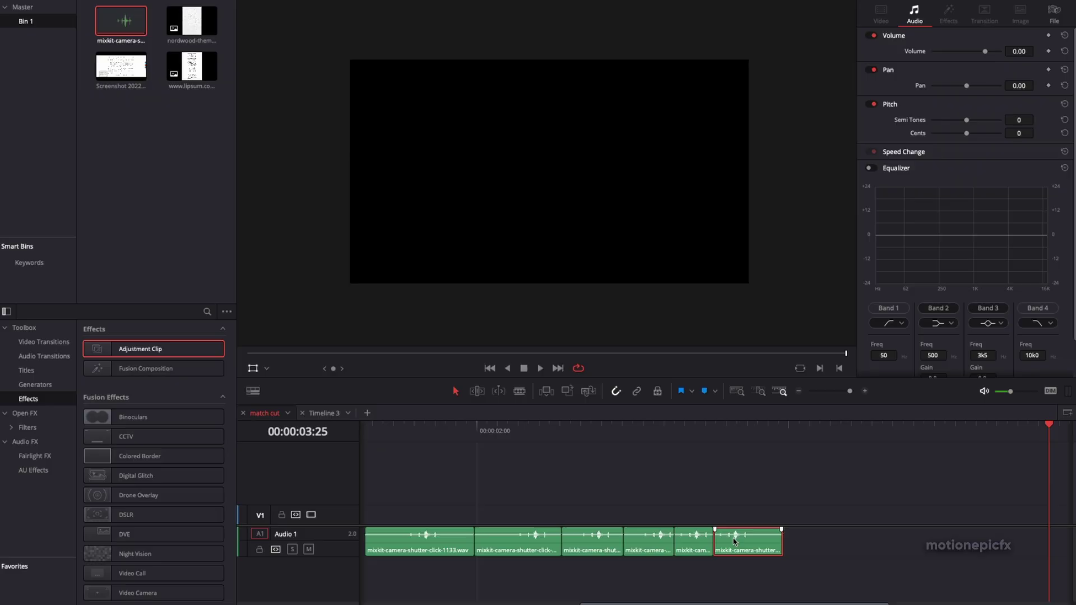
# Step: Play the shutter click sequence from the start of the timeline to check its rhythm
pyautogui.click(840, 391)
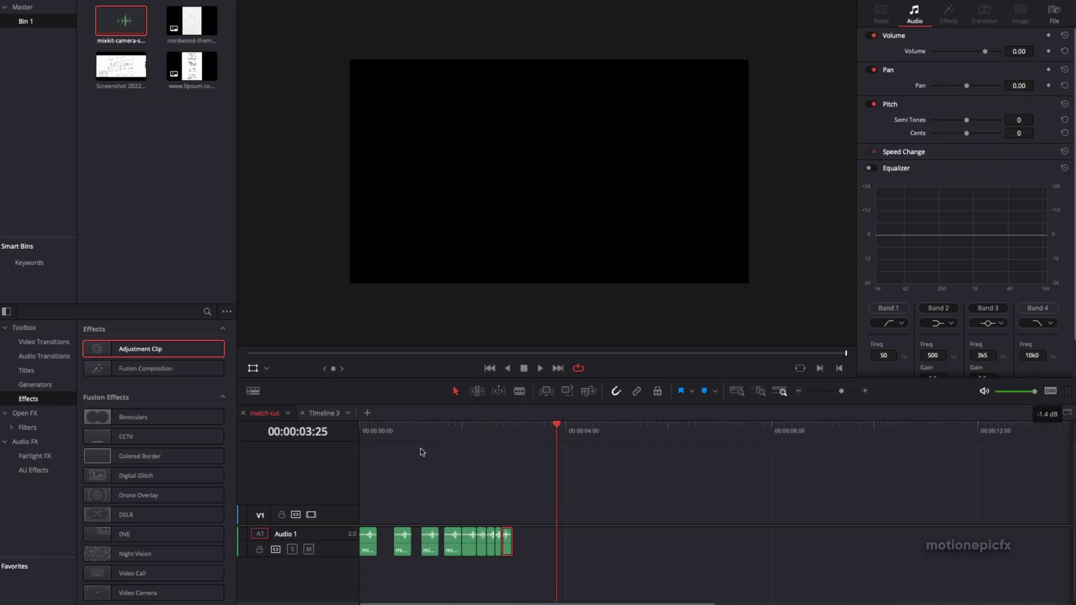
pyautogui.press('Home')
pyautogui.press('space')
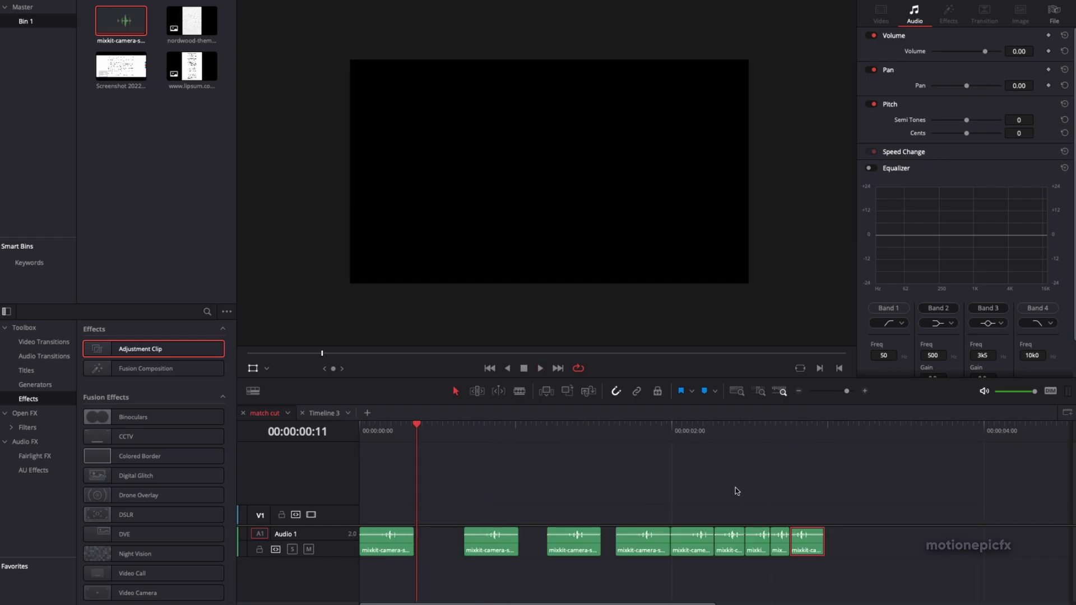
pyautogui.moveTo(359, 529)
pyautogui.moveTo(434, 525); pyautogui.dragTo(423, 533)
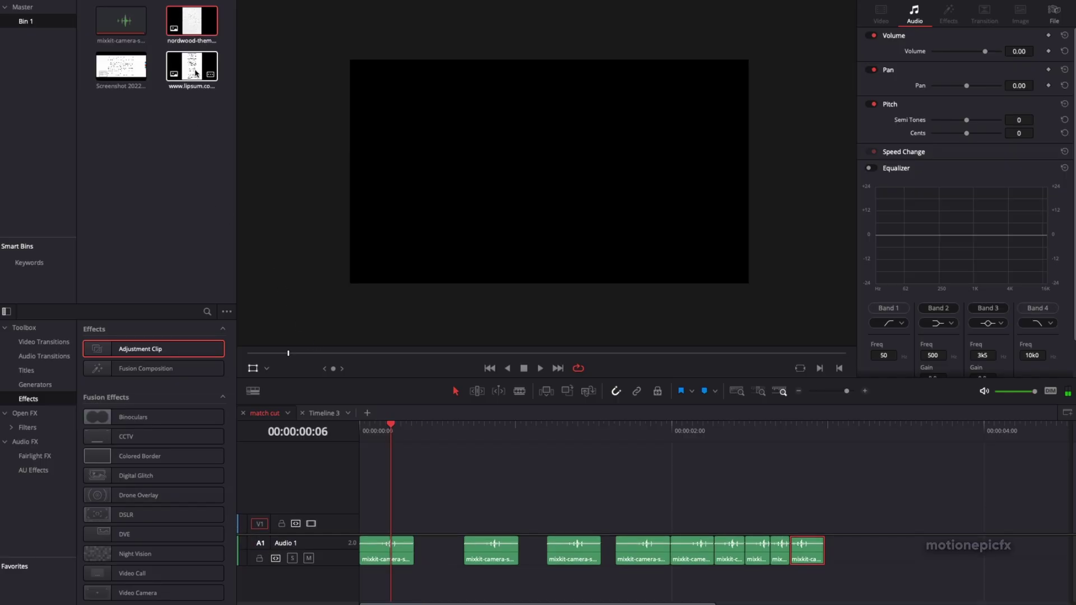
pyautogui.moveTo(193, 70); pyautogui.dragTo(365, 523)
pyautogui.click(408, 524)
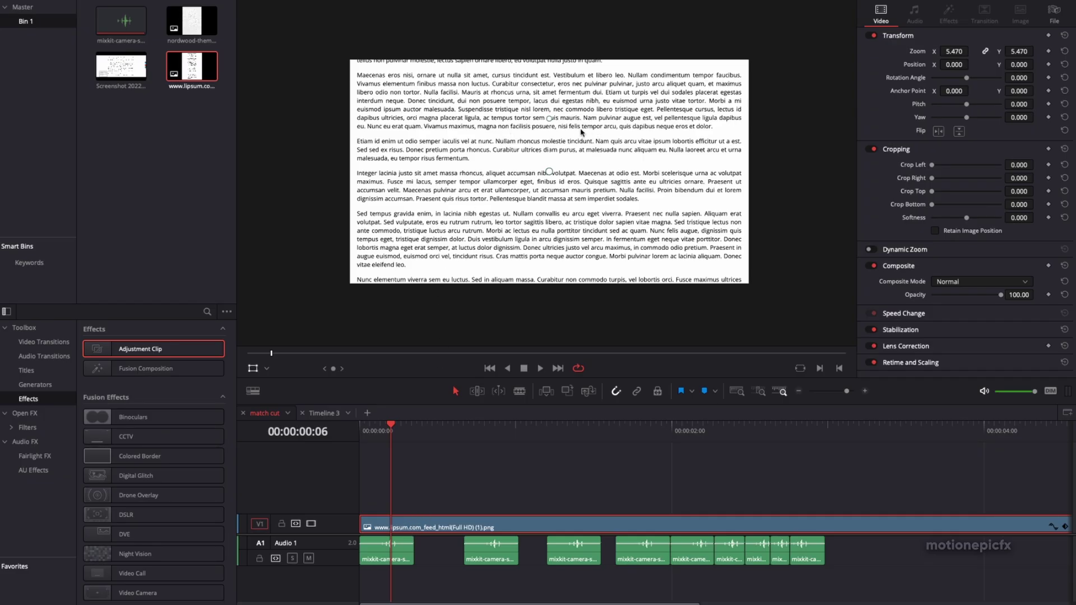
# Step: Reposition the lipsum image to about X -78, Y -1992 to frame the Lorem Ipsum heading, and save the project
pyautogui.moveTo(526, 118); pyautogui.dragTo(538, 245)
pyautogui.moveTo(554, 138); pyautogui.dragTo(567, 167)
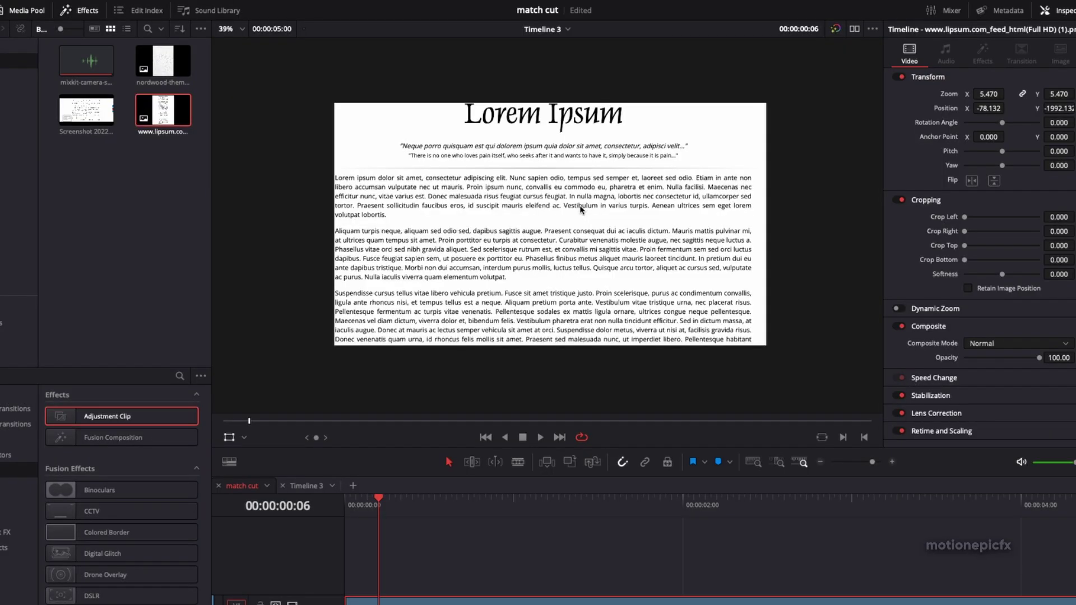
pyautogui.hotkey('ctrl', 's')
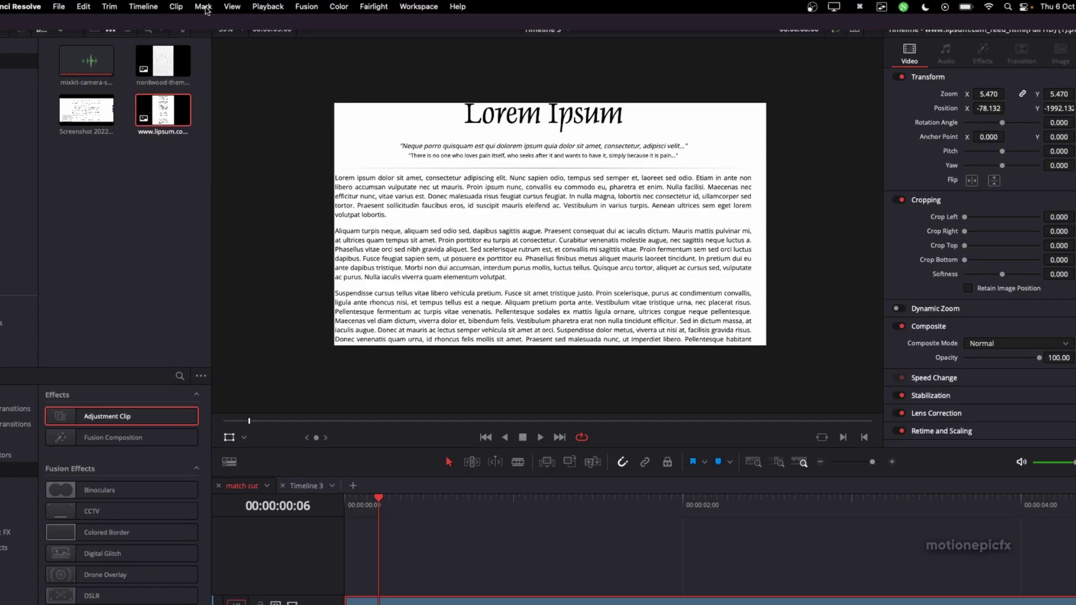
# Step: Toggle the safe area guides in the viewer and play the opening of the timeline to check the frame
pyautogui.click(231, 6)
pyautogui.moveTo(345, 449)
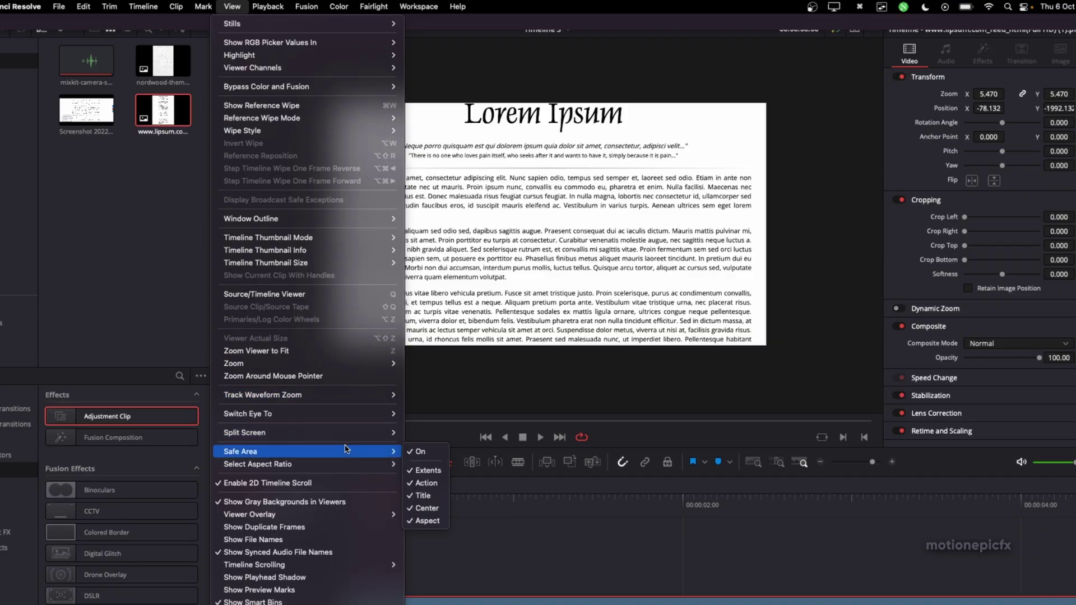
pyautogui.click(421, 453)
pyautogui.press('space')
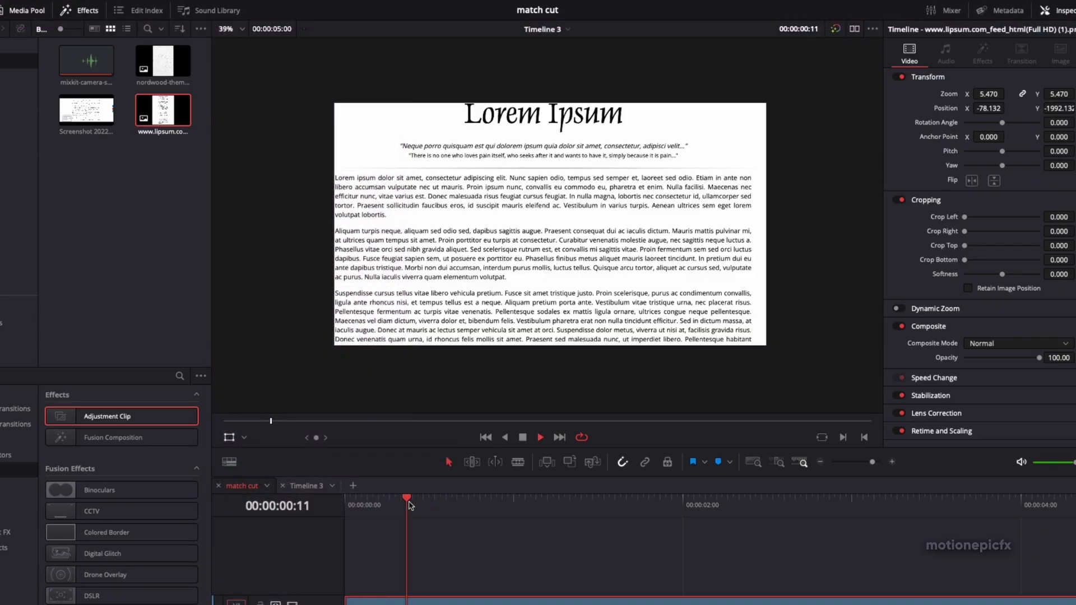
pyautogui.press('space')
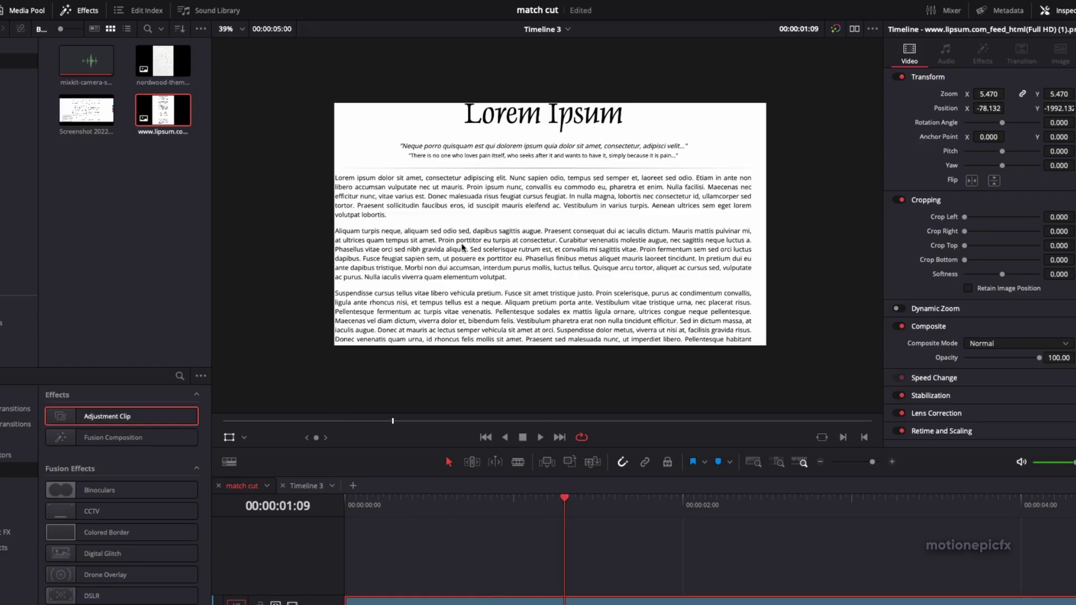
pyautogui.click(419, 516)
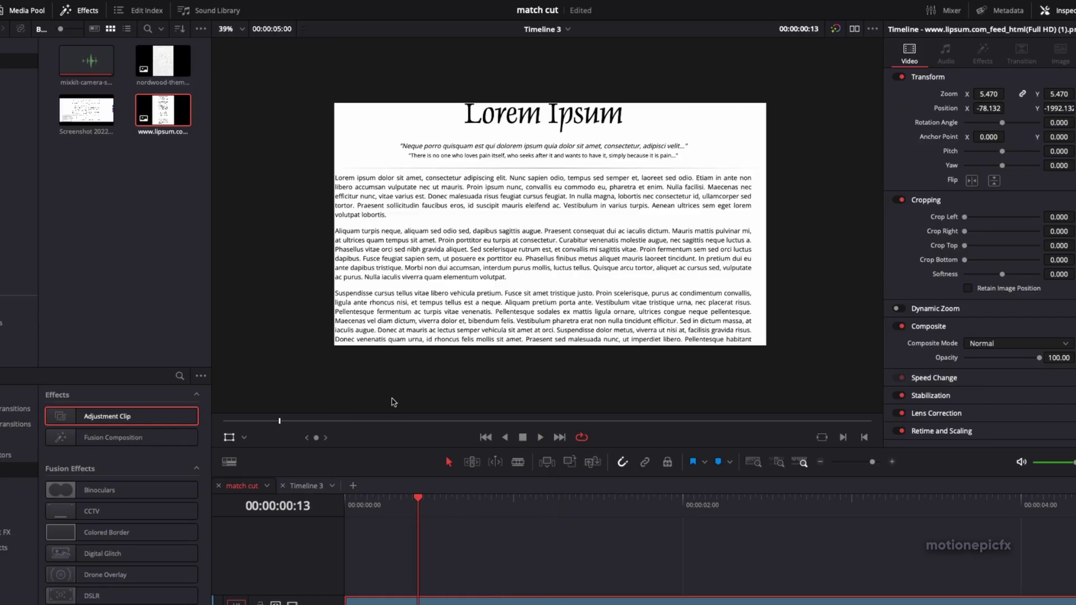
pyautogui.click(231, 8)
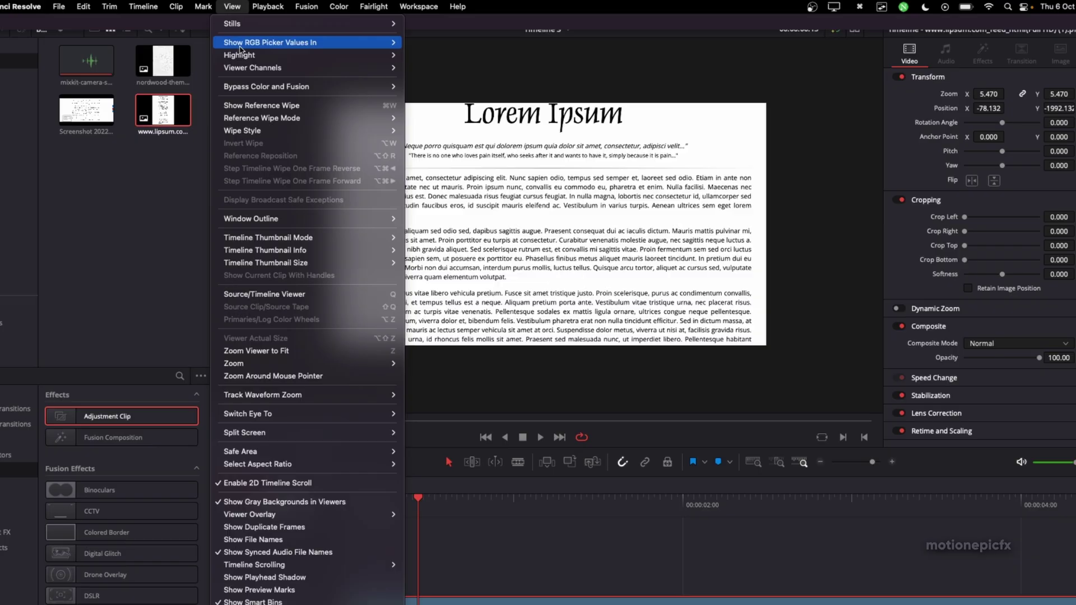
pyautogui.click(517, 486)
pyautogui.press('space')
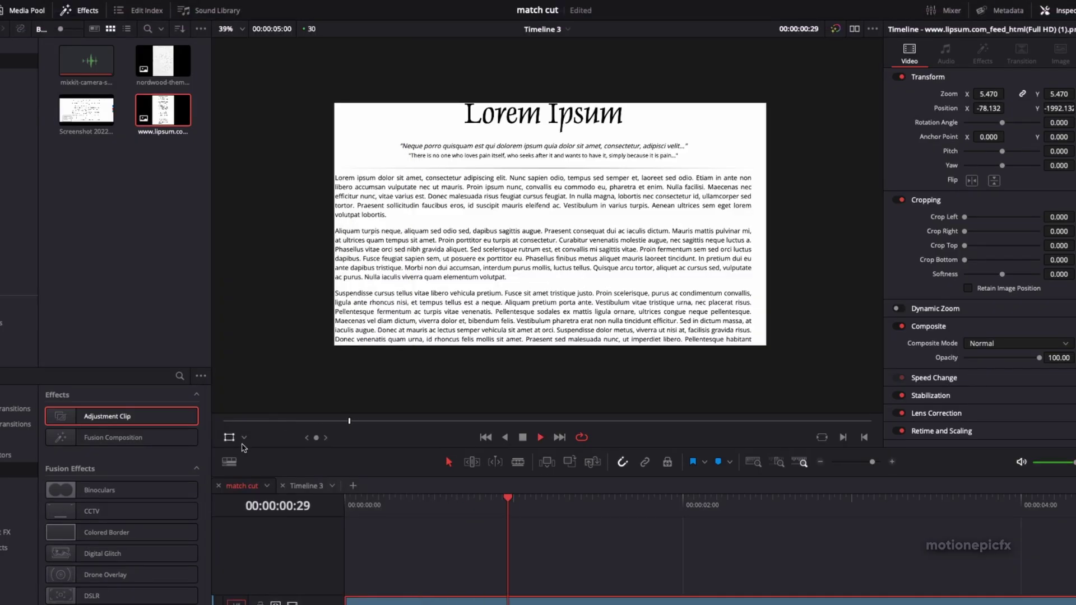
pyautogui.click(519, 513)
pyautogui.moveTo(542, 521)
pyautogui.mouseDown()
pyautogui.moveTo(576, 527)
pyautogui.moveTo(553, 526)
pyautogui.mouseUp()
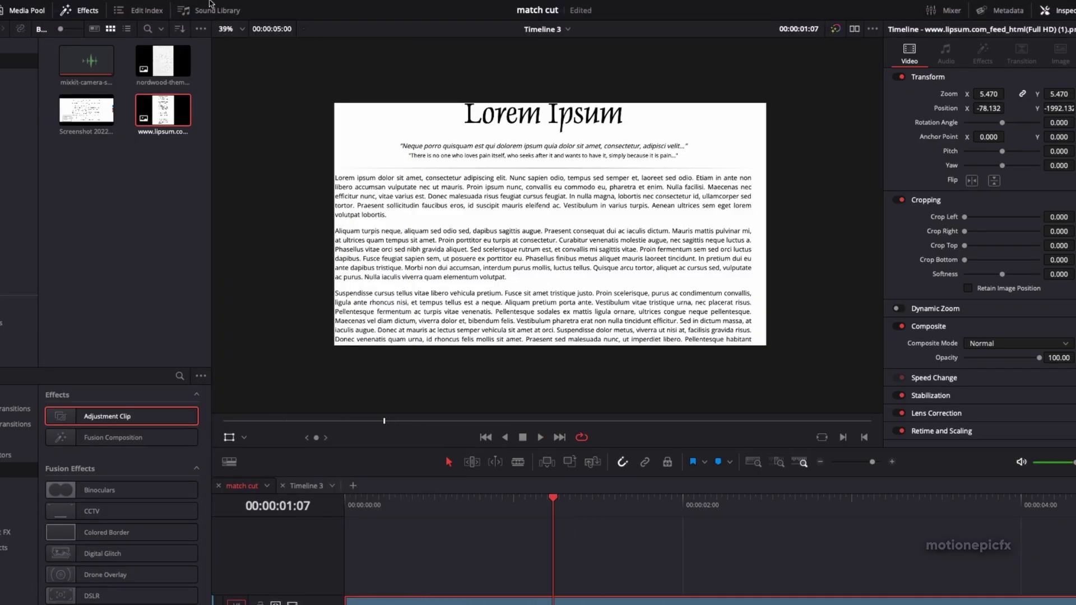
pyautogui.click(236, 7)
pyautogui.click(467, 506)
pyautogui.click(346, 503)
pyautogui.press('space')
pyautogui.press('space')
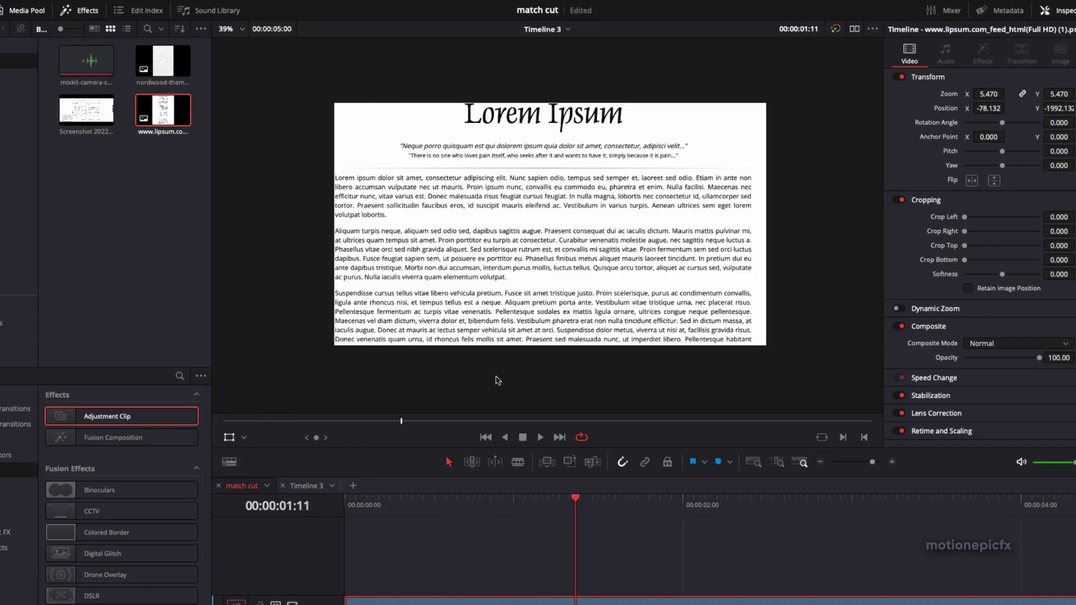
# Step: Show the viewer's safe area guides and turn on the on-screen transform controls for the lipsum image
pyautogui.click(227, 7)
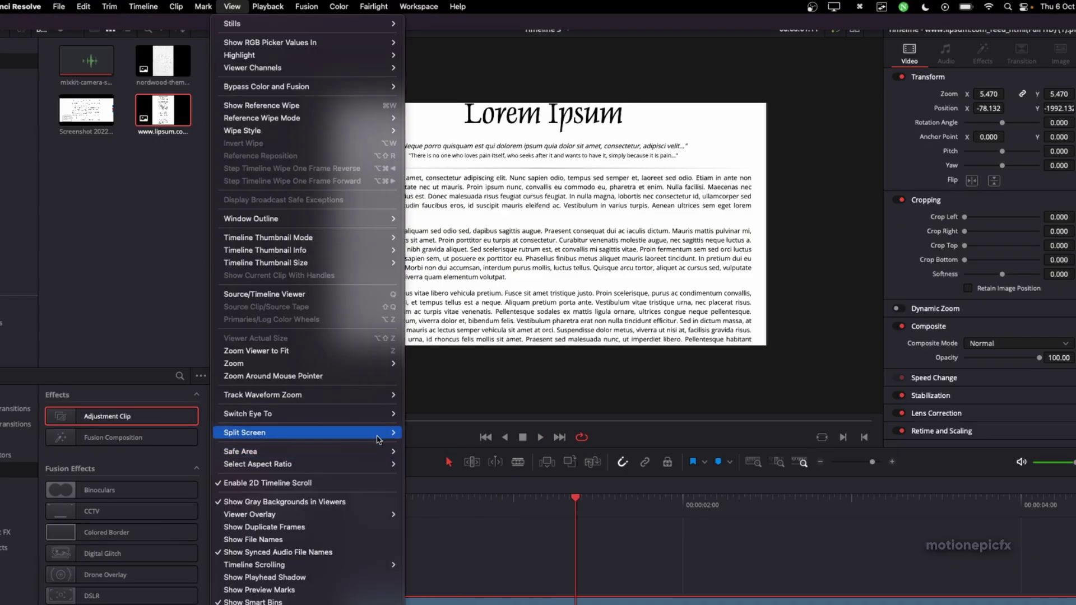
pyautogui.moveTo(372, 452)
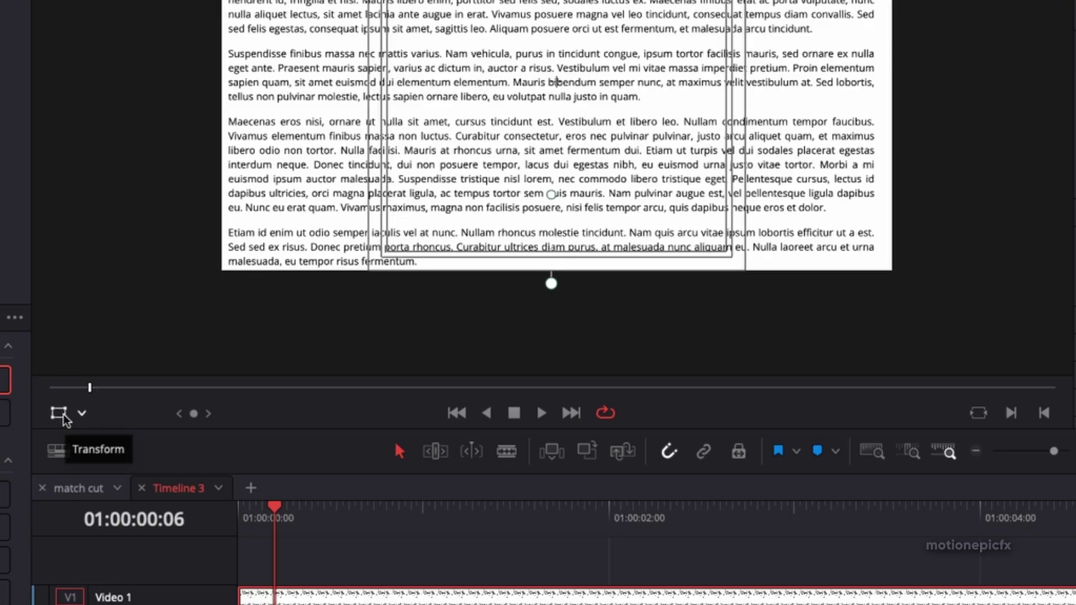
pyautogui.click(61, 415)
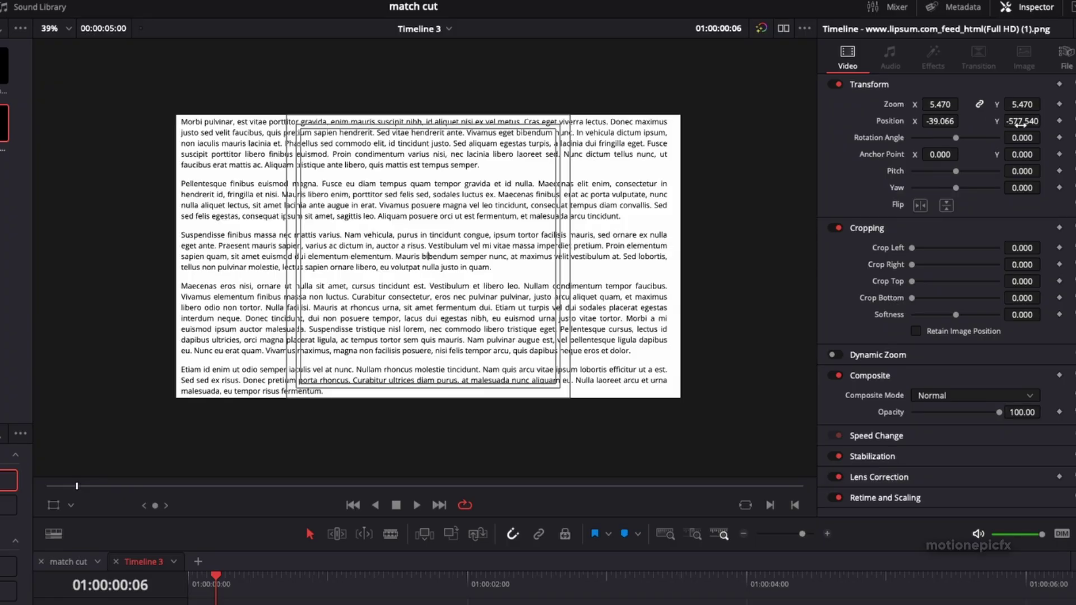
pyautogui.click(56, 508)
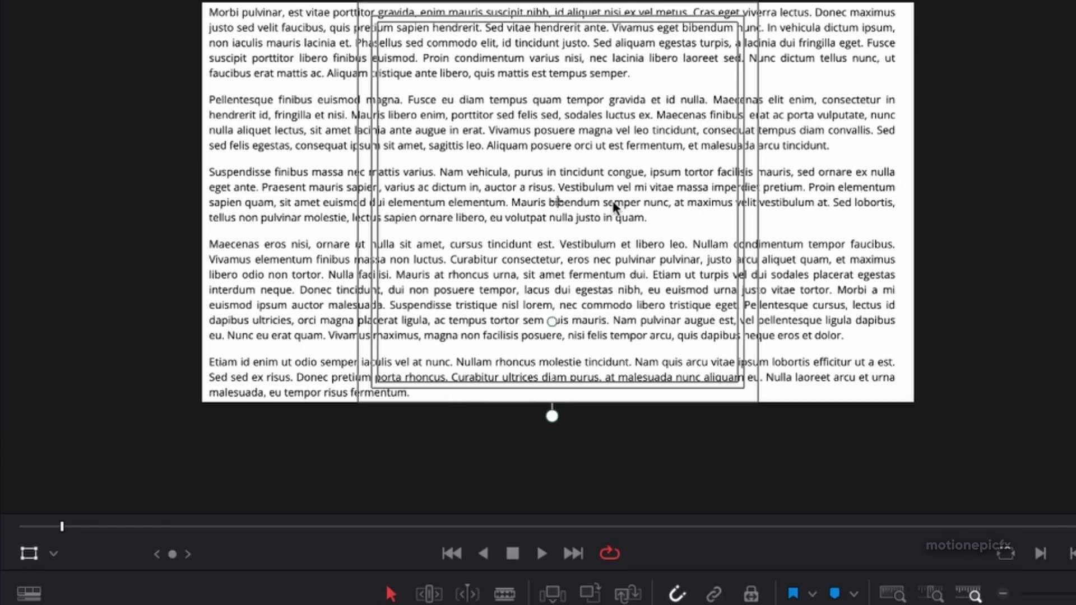
# Step: Move the lipsum image to about X -417, Y -2068 so its Lorem Ipsum heading sits in the upper part of the frame
pyautogui.moveTo(614, 205); pyautogui.dragTo(647, 496)
pyautogui.moveTo(632, 120); pyautogui.dragTo(583, 448)
pyautogui.moveTo(616, 238); pyautogui.dragTo(639, 154)
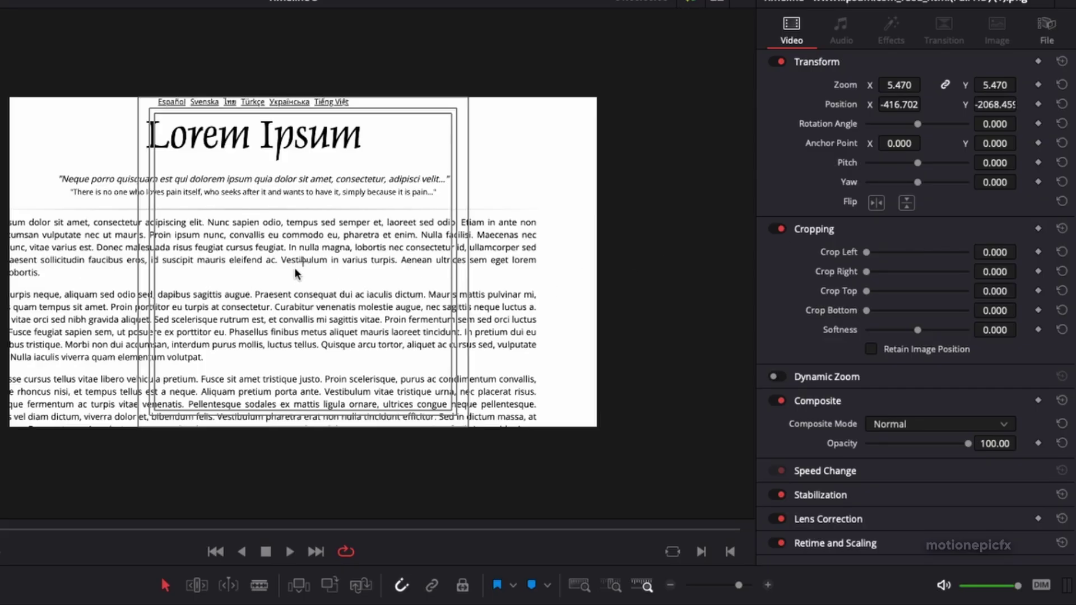
# Step: Set the lipsum image's zoom to 10 on both axes
pyautogui.click(891, 86)
pyautogui.click(895, 85)
pyautogui.write('10')
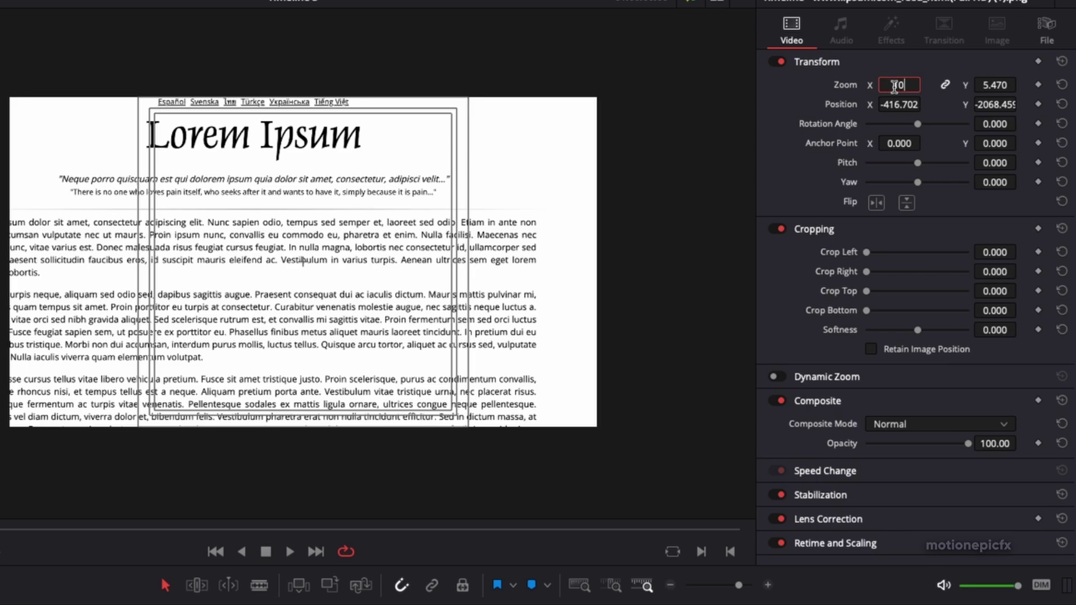
pyautogui.press('Return')
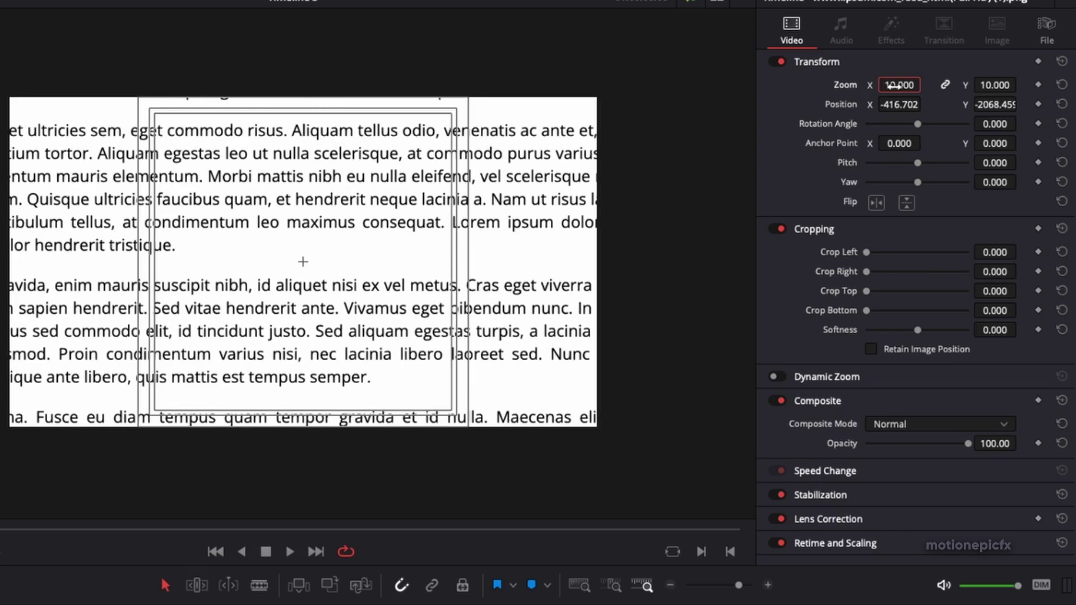
# Step: Reposition the enlarged lipsum image so the word "Vestibulum" in its first paragraph sits on the frame centre mark
pyautogui.moveTo(416, 222); pyautogui.dragTo(397, 341)
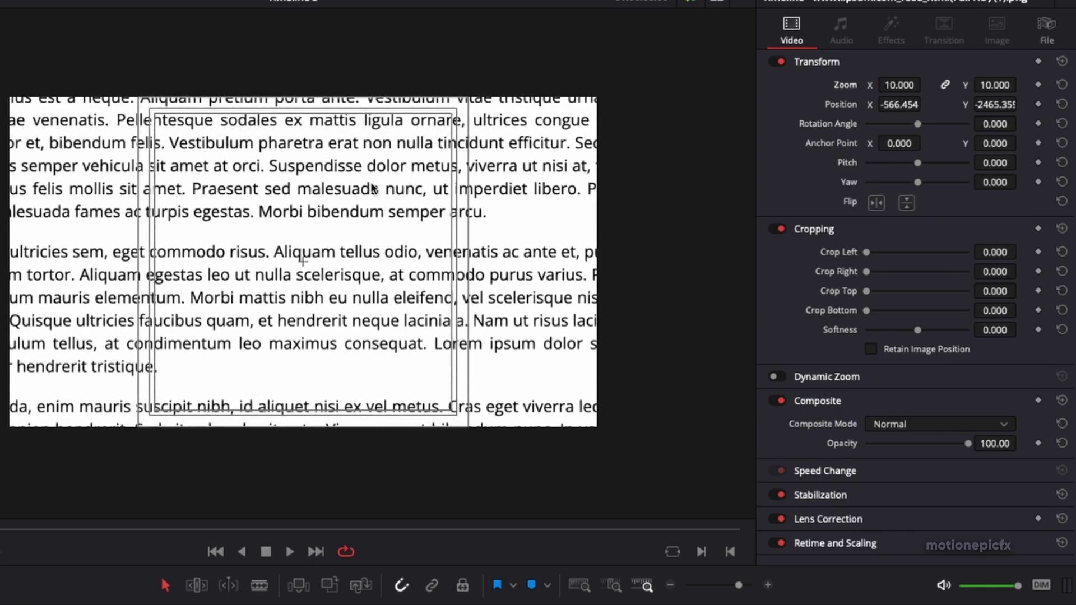
pyautogui.moveTo(371, 191); pyautogui.dragTo(347, 266)
pyautogui.moveTo(339, 185); pyautogui.dragTo(338, 287)
pyautogui.moveTo(334, 208)
pyautogui.mouseDown()
pyautogui.moveTo(339, 315)
pyautogui.moveTo(346, 289)
pyautogui.moveTo(344, 308)
pyautogui.mouseUp()
pyautogui.moveTo(368, 257); pyautogui.dragTo(357, 310)
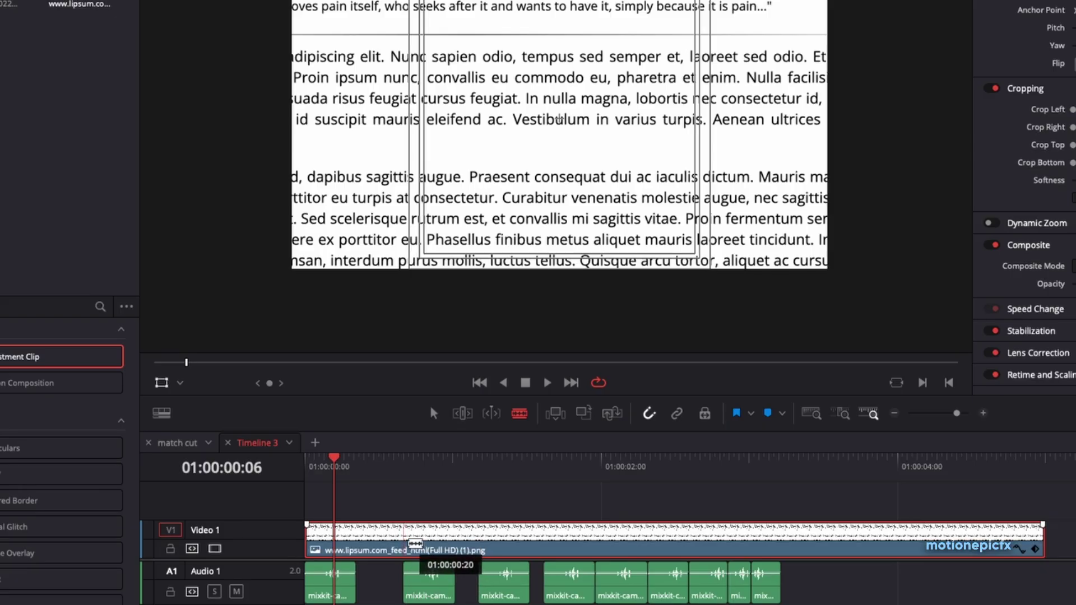
# Step: Split the lipsum clip at the second shutter sound and reposition the new piece so "Vestibulum" before "pharetra" sits at the frame centre
pyautogui.click(403, 536)
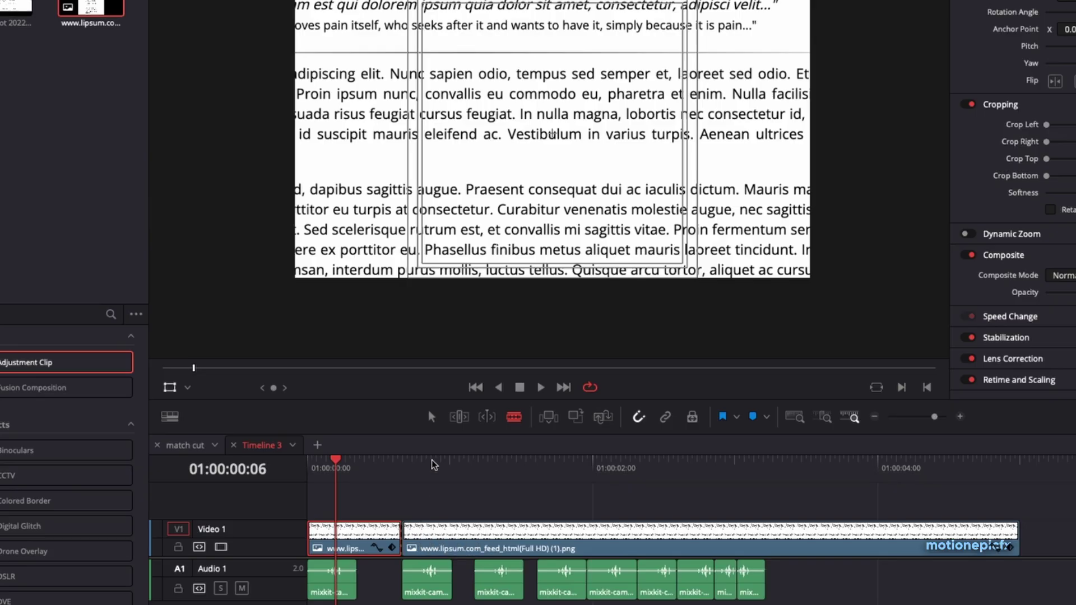
pyautogui.click(432, 417)
pyautogui.click(426, 547)
pyautogui.click(423, 479)
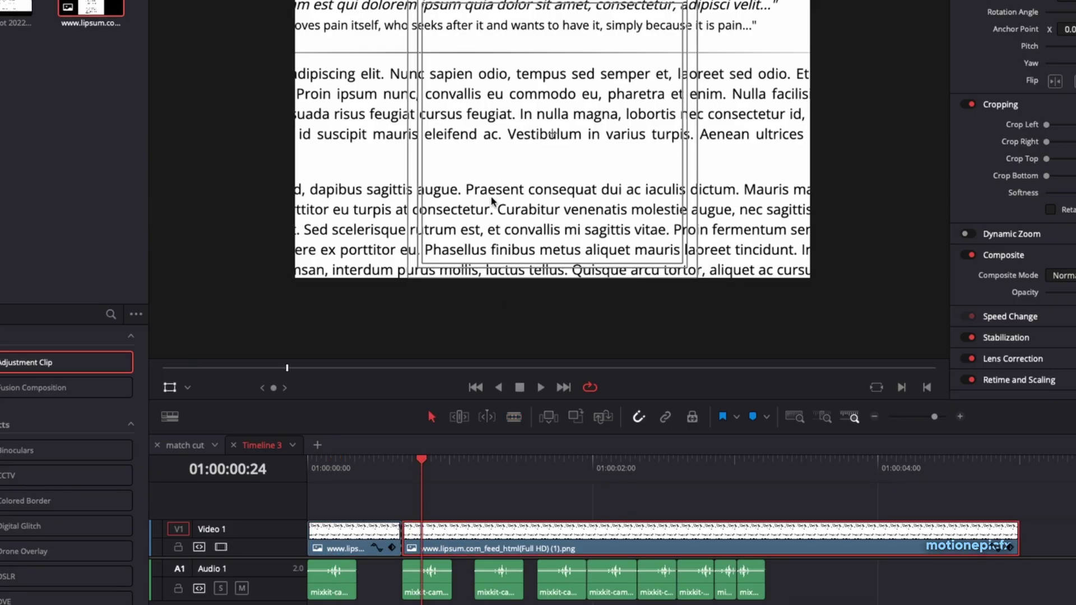
pyautogui.moveTo(492, 199); pyautogui.dragTo(623, 180)
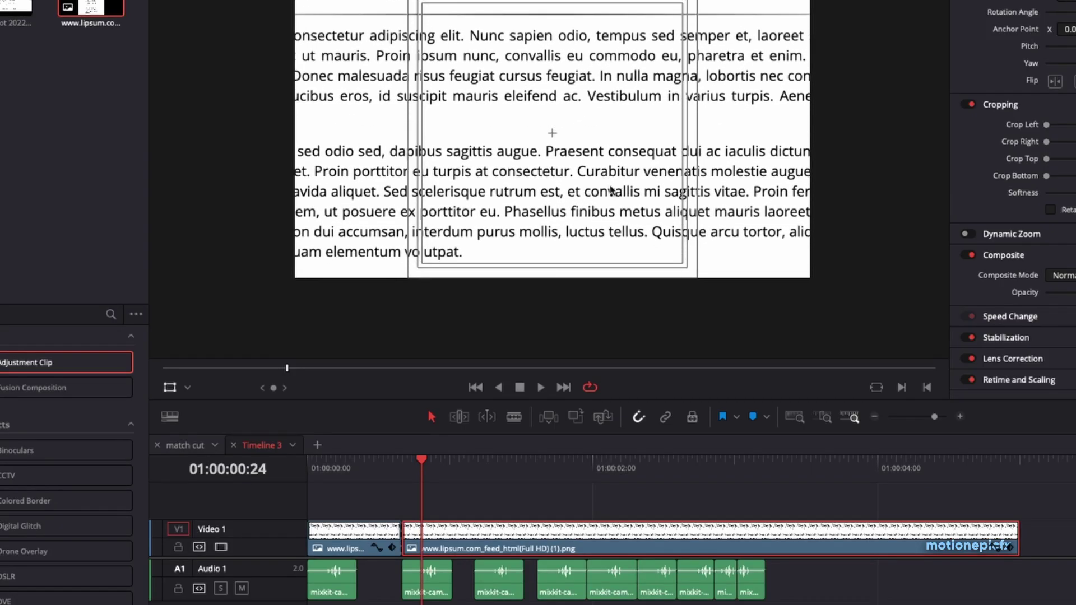
pyautogui.moveTo(556, 216); pyautogui.dragTo(640, 179)
pyautogui.moveTo(521, 213); pyautogui.dragTo(570, 110)
pyautogui.moveTo(633, 225); pyautogui.dragTo(546, 149)
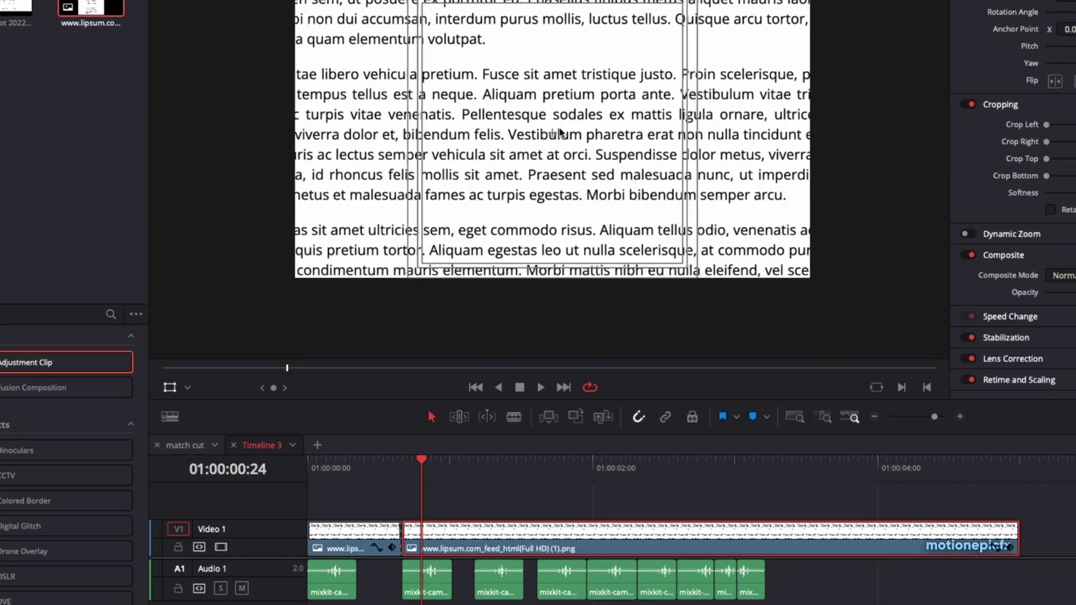
# Step: Split the lipsum clip at the third shutter sound and reposition the remainder so "Vestibulum" before "vitae tristique" sits at the frame centre
pyautogui.click(514, 418)
pyautogui.click(475, 539)
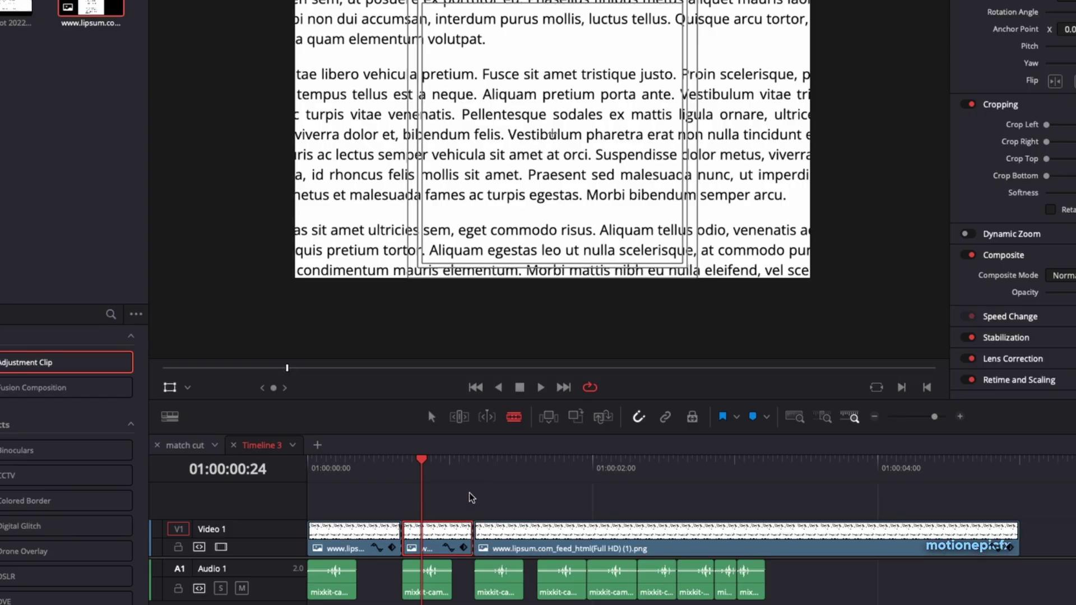
pyautogui.click(432, 418)
pyautogui.click(493, 475)
pyautogui.click(509, 542)
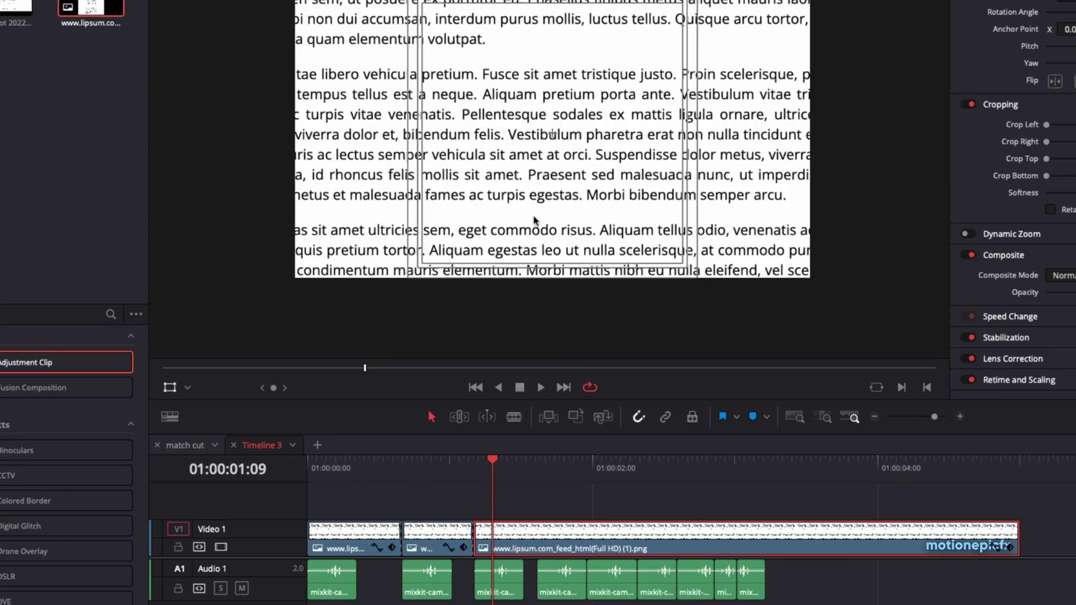
pyautogui.moveTo(534, 215); pyautogui.dragTo(441, 231)
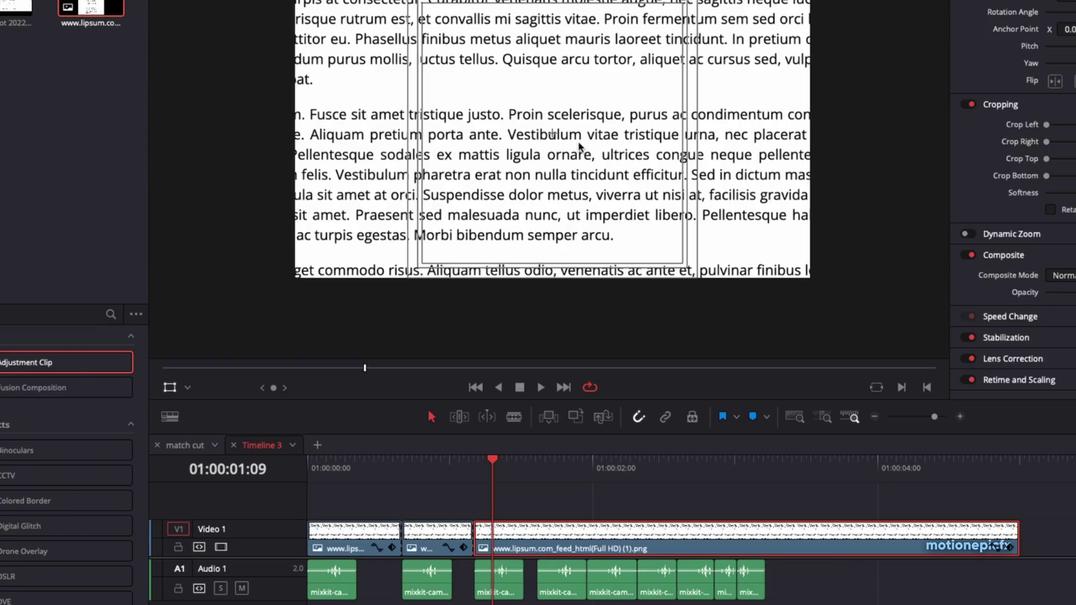
# Step: Play Timeline 3 from its start, and switch to the match cut timeline to play that edit from its start
pyautogui.press('Home')
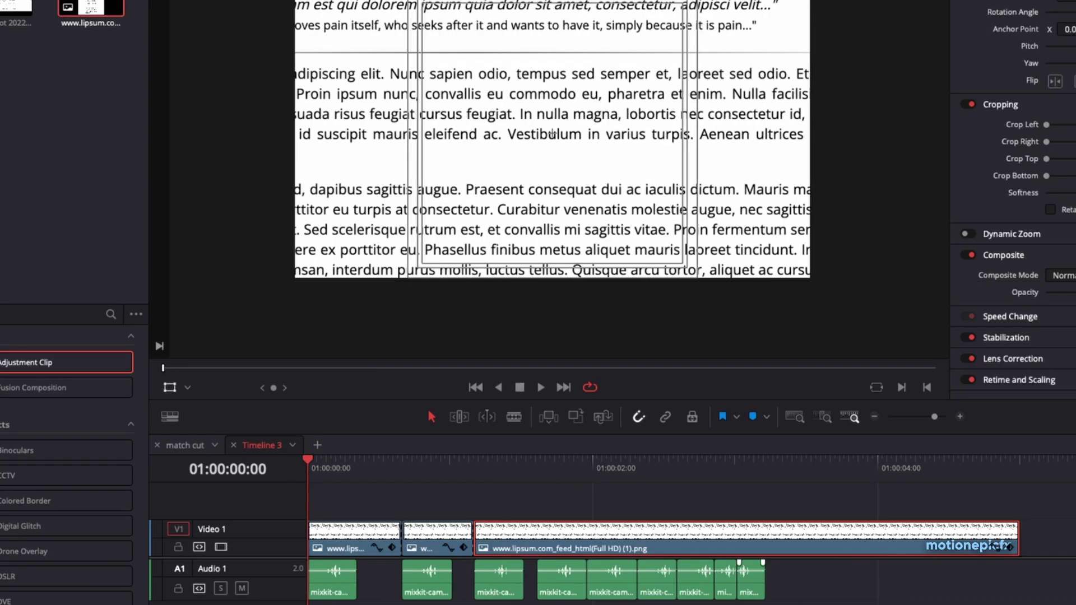
pyautogui.press('space')
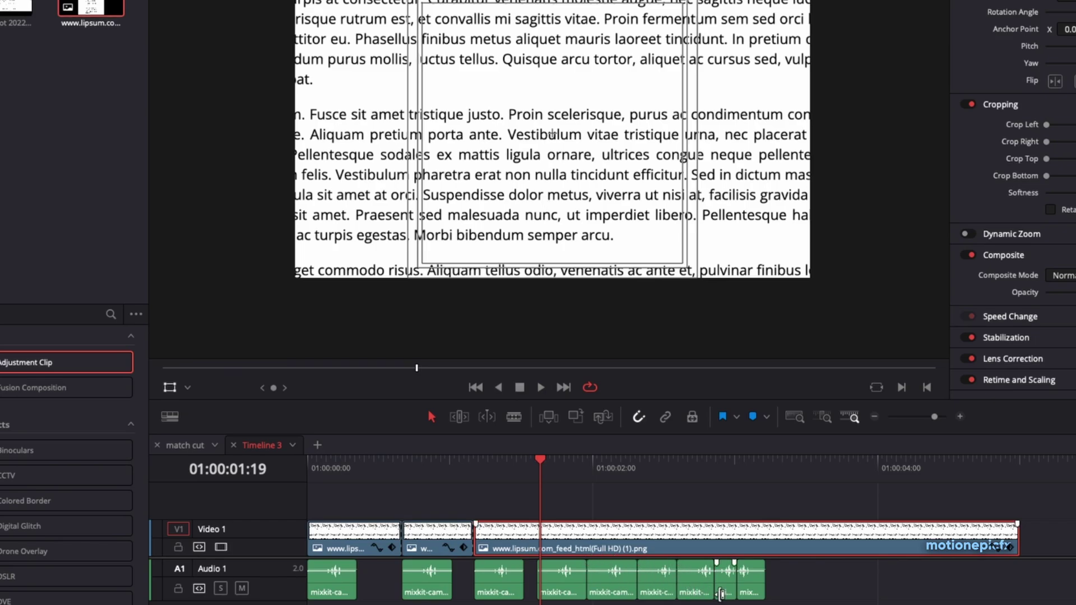
pyautogui.click(189, 445)
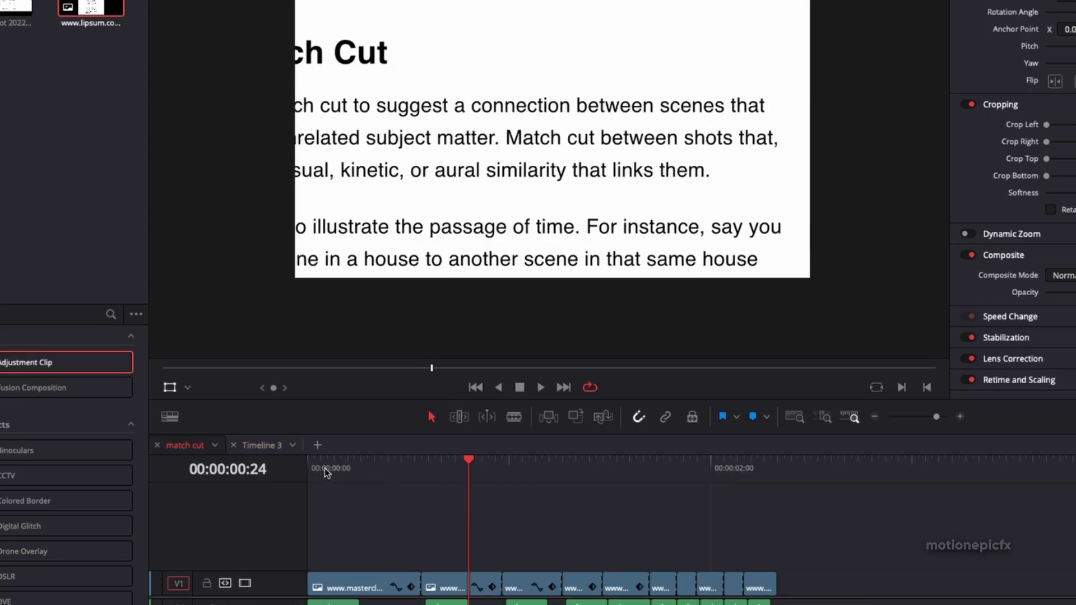
pyautogui.press('Home')
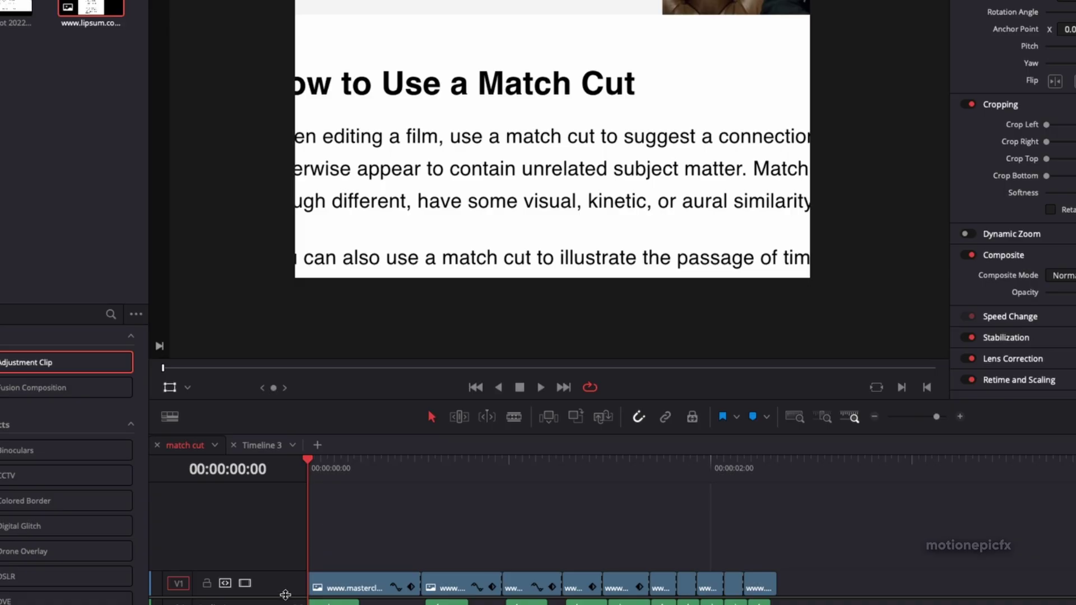
pyautogui.moveTo(286, 594); pyautogui.dragTo(284, 574)
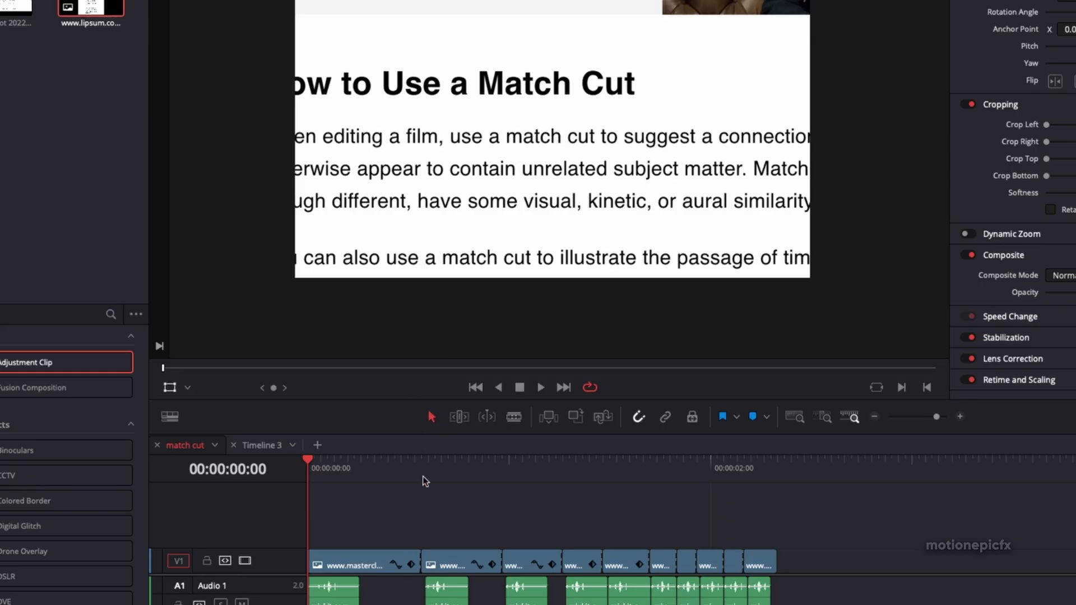
pyautogui.press('space')
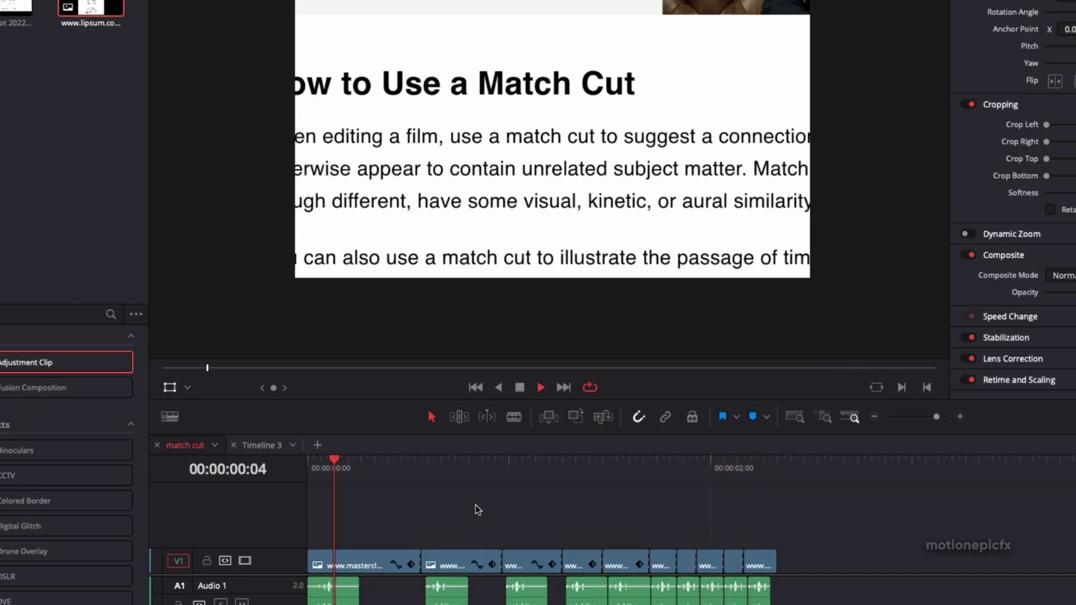
pyautogui.press('space')
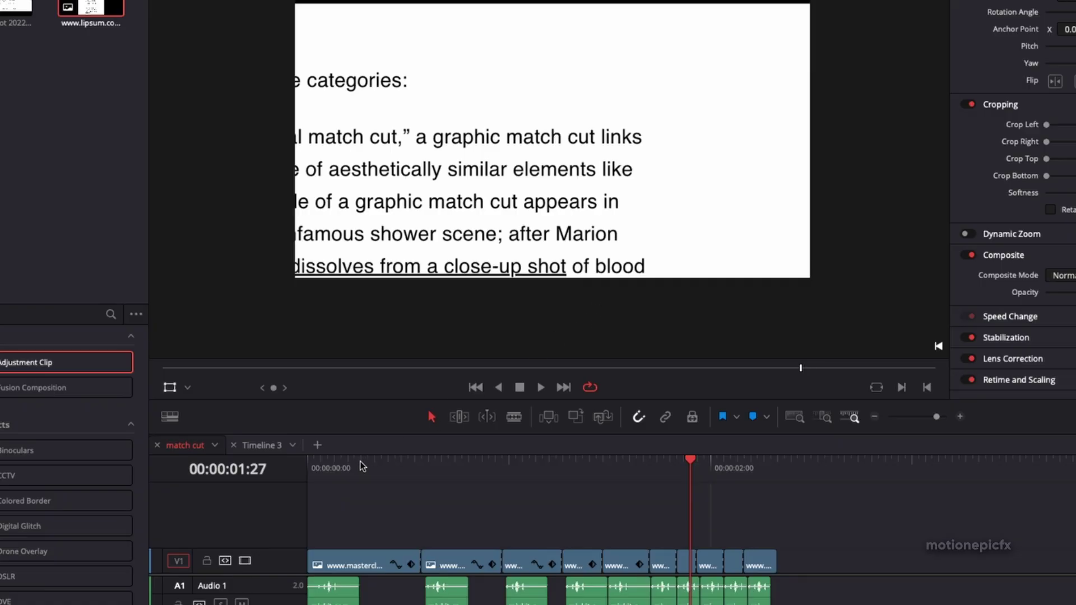
pyautogui.moveTo(361, 461); pyautogui.dragTo(284, 466)
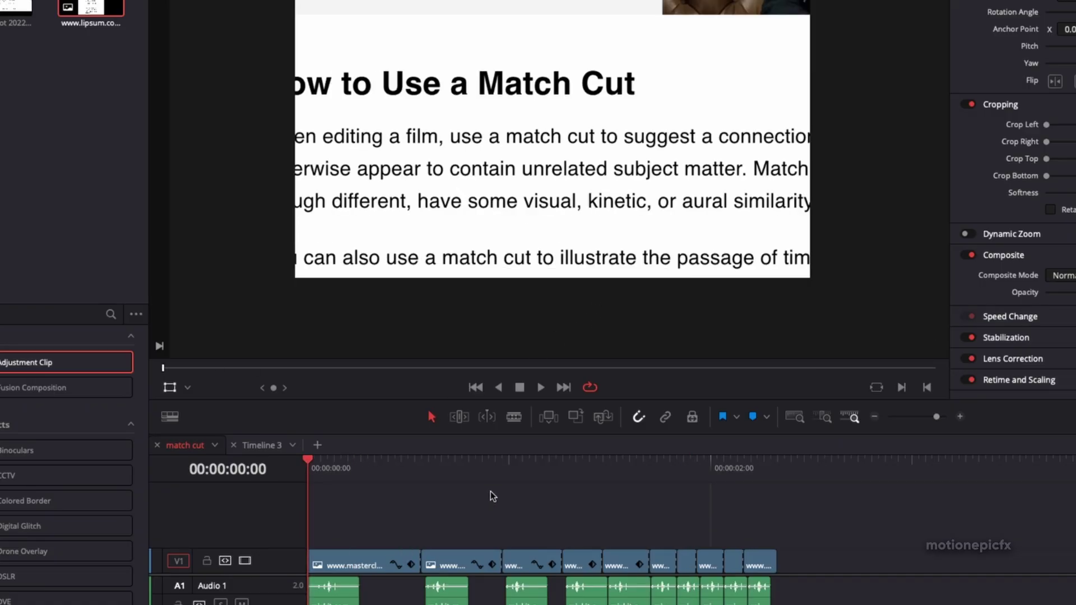
# Step: Add a Solid Color generator on a new video track above the image clips and trim it to end with the last image clip
pyautogui.moveTo(291, 575); pyautogui.dragTo(293, 589)
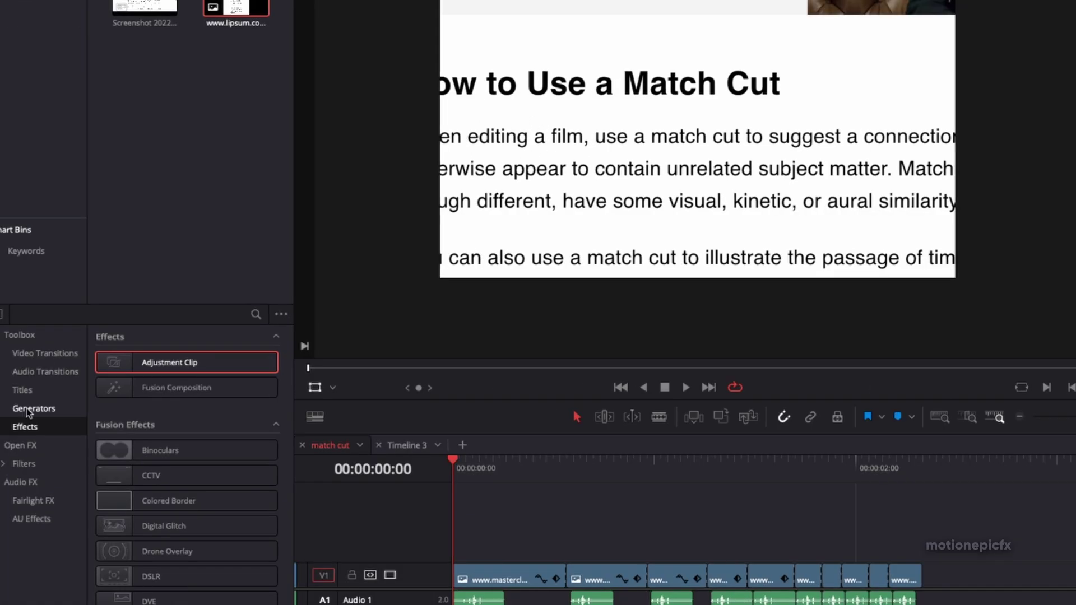
pyautogui.click(29, 410)
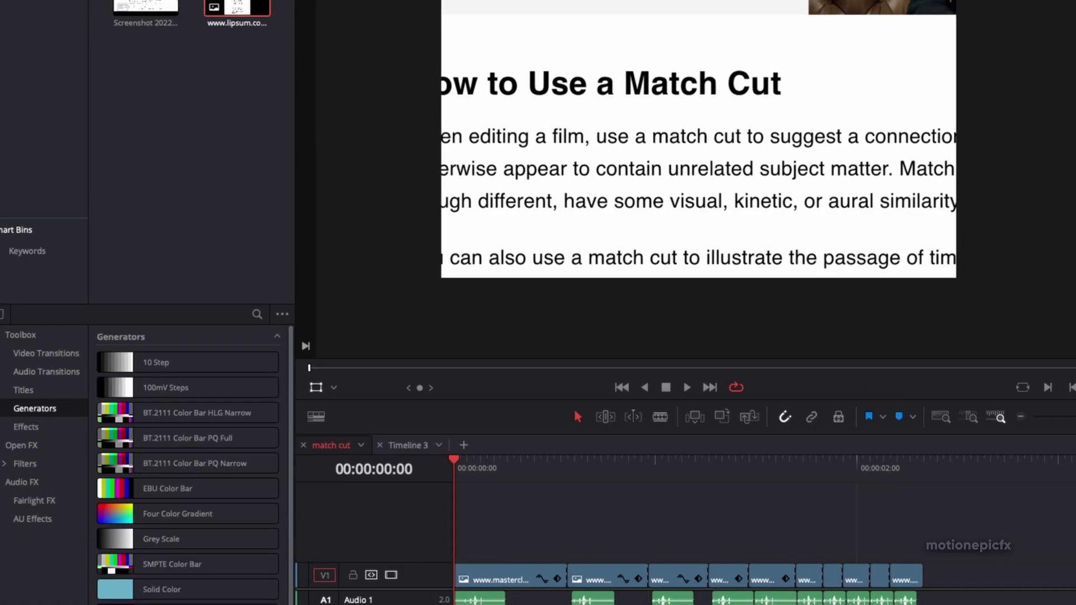
pyautogui.moveTo(172, 594); pyautogui.dragTo(460, 552)
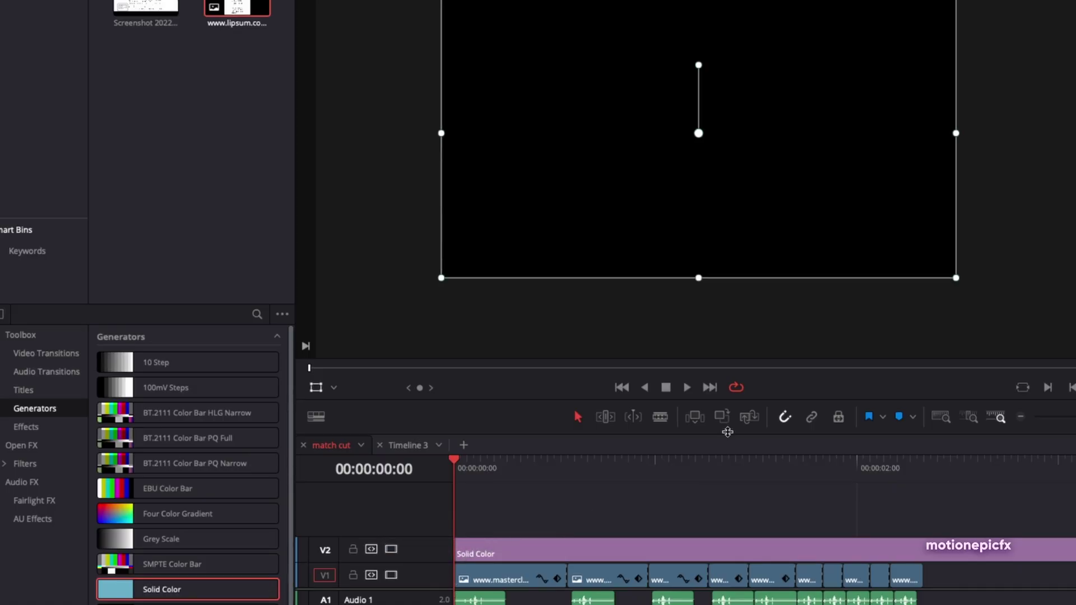
pyautogui.press('b')
pyautogui.click(923, 552)
pyautogui.click(960, 549)
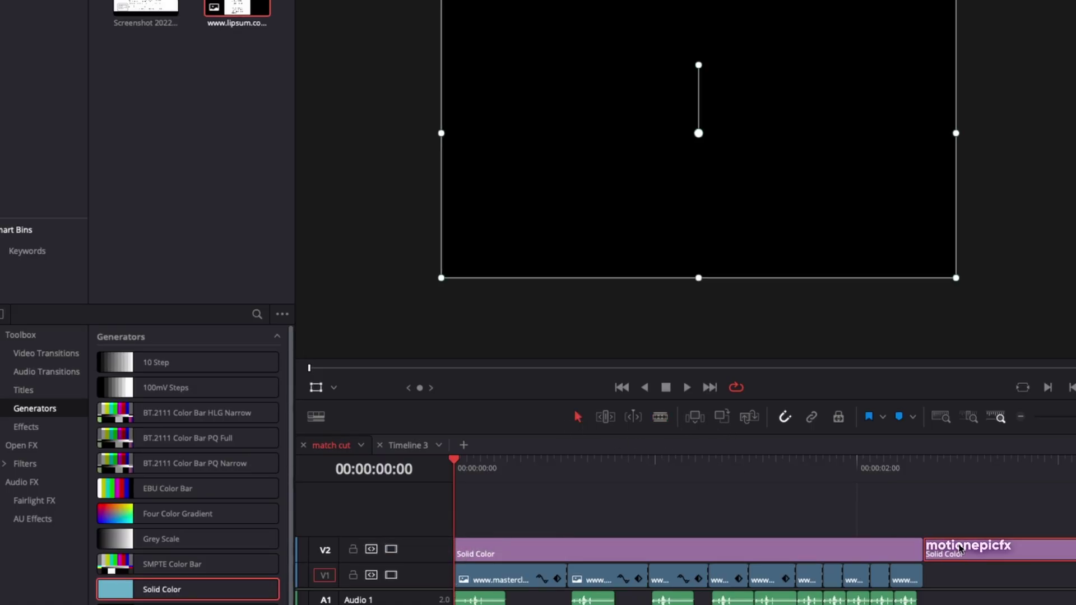
pyautogui.press('Delete')
# Step: Change the Solid Color clip's colour from black to a bright blue-violet
pyautogui.click(856, 547)
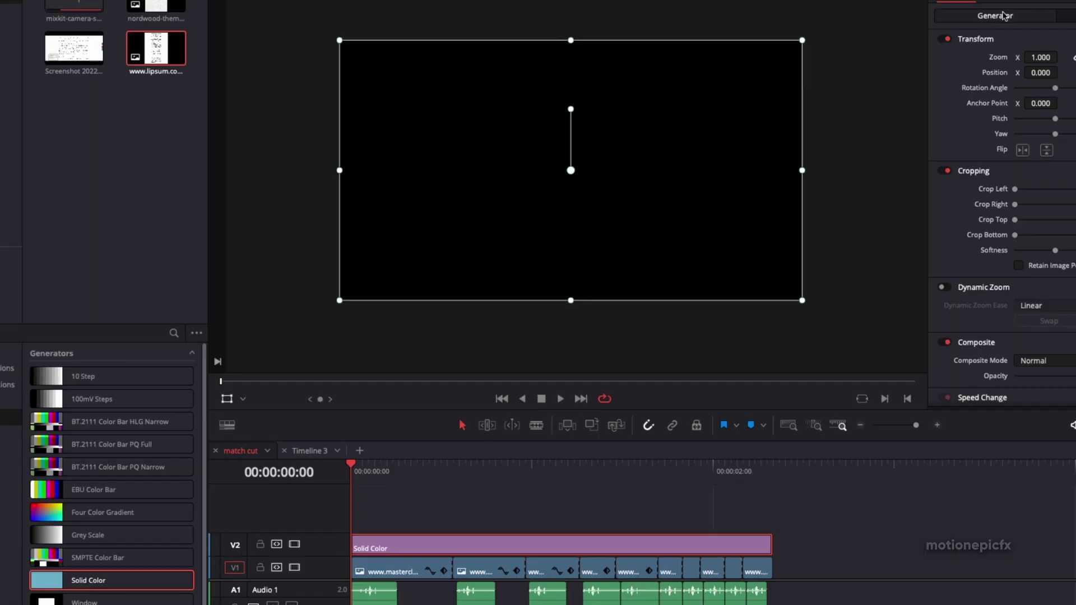
pyautogui.click(1005, 17)
pyautogui.click(1026, 57)
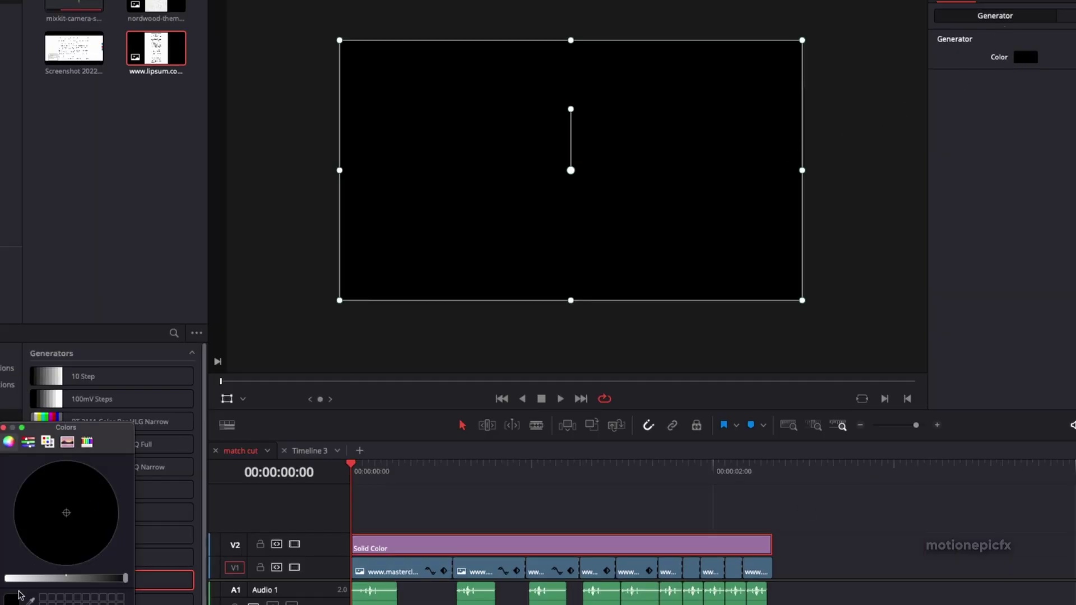
pyautogui.moveTo(21, 580); pyautogui.dragTo(6, 578)
pyautogui.moveTo(96, 528); pyautogui.dragTo(52, 547)
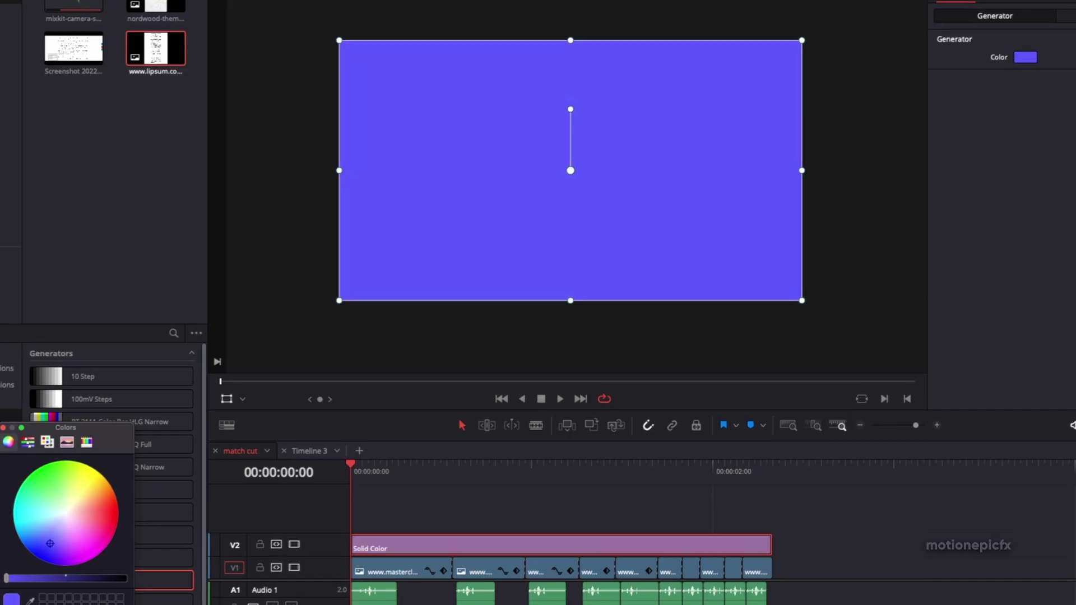
pyautogui.click(4, 427)
# Step: Set the Solid Color clip's composite mode to Multiply
pyautogui.click(1023, 57)
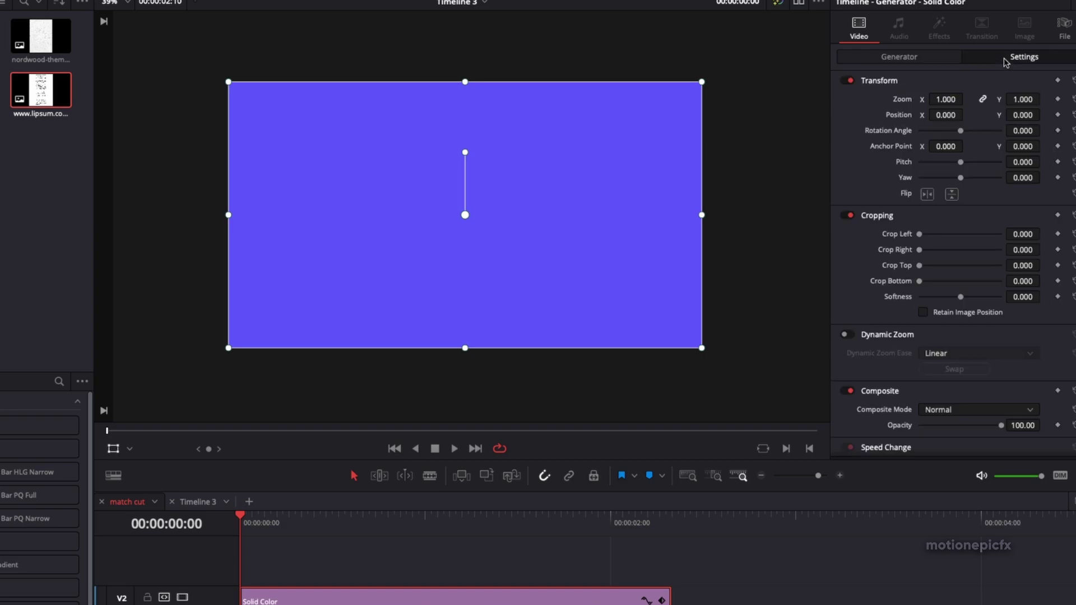
pyautogui.scroll(-1, 946, 303)
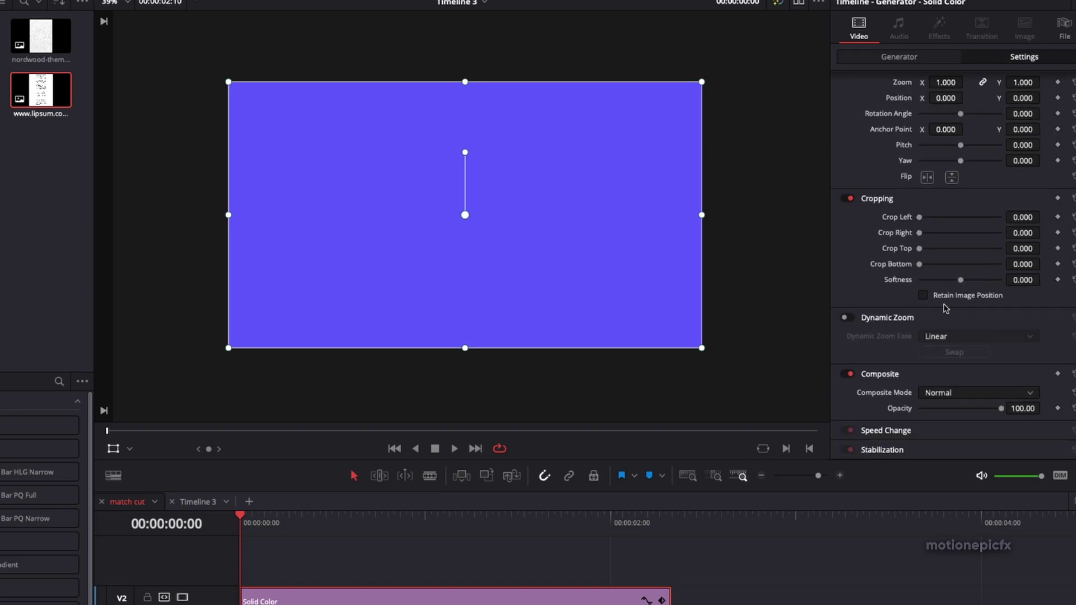
pyautogui.click(982, 396)
pyautogui.scroll(-5, 952, 477)
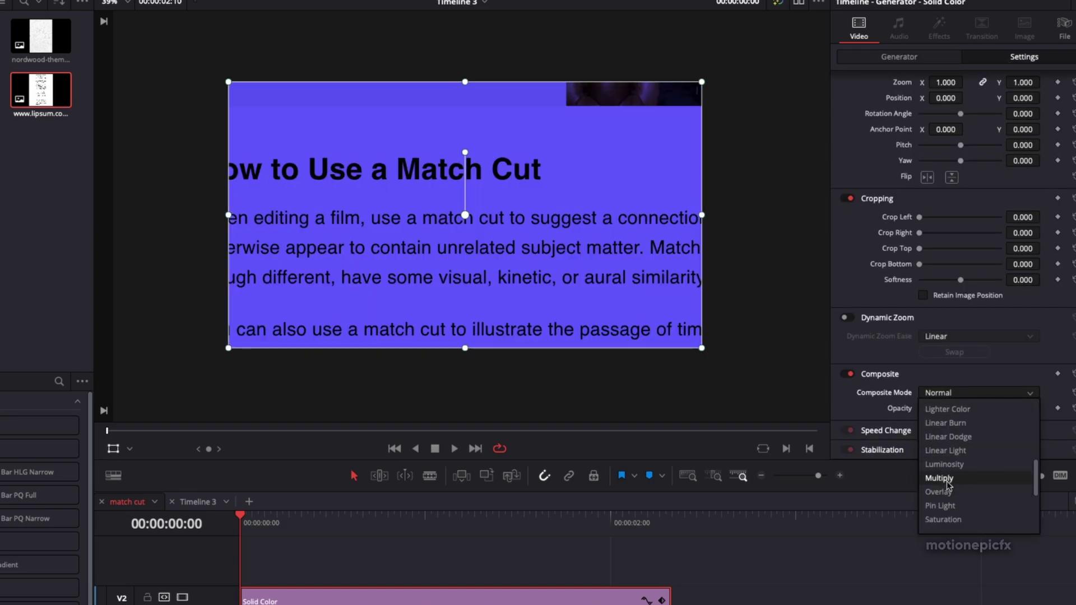
pyautogui.click(939, 478)
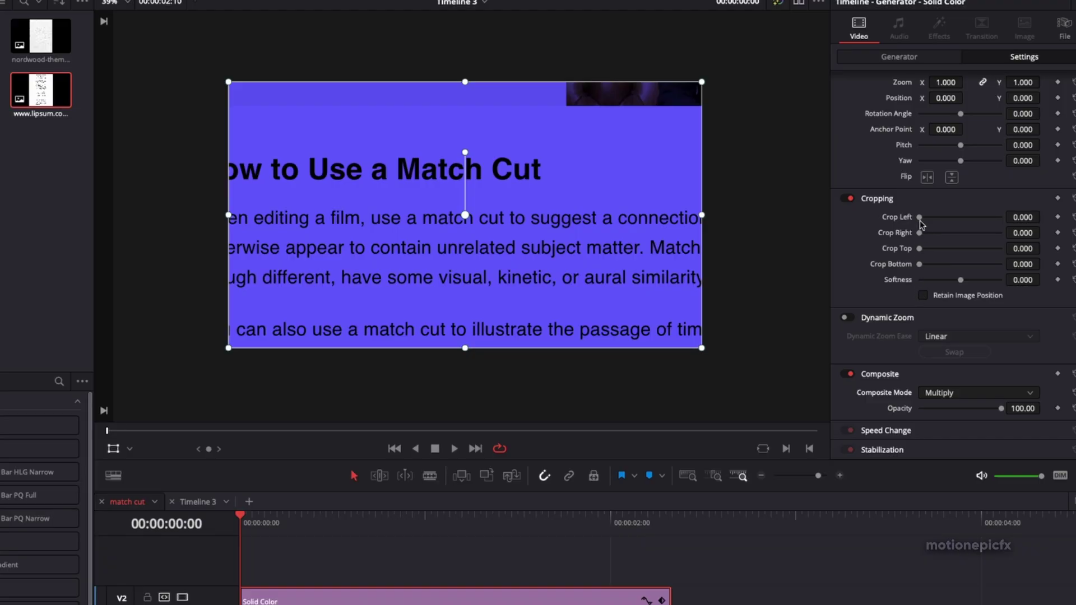
# Step: Crop the Solid Color clip to a highlight around "match cut": left 776.8, right 794.8, top 502.9, bottom 478.2
pyautogui.moveTo(919, 222); pyautogui.dragTo(956, 266)
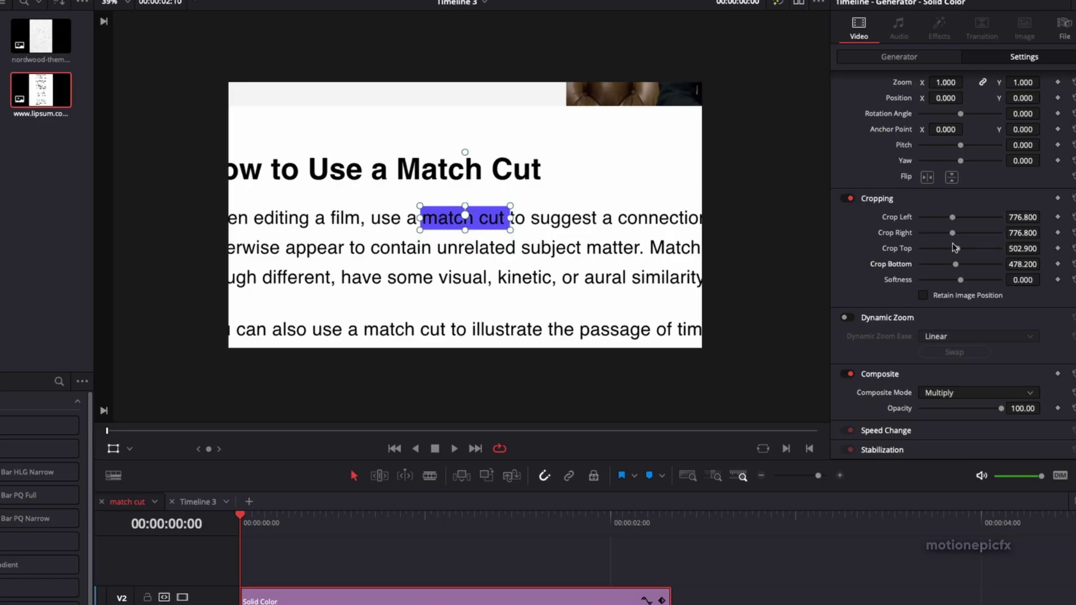
pyautogui.moveTo(1008, 233); pyautogui.dragTo(1043, 233)
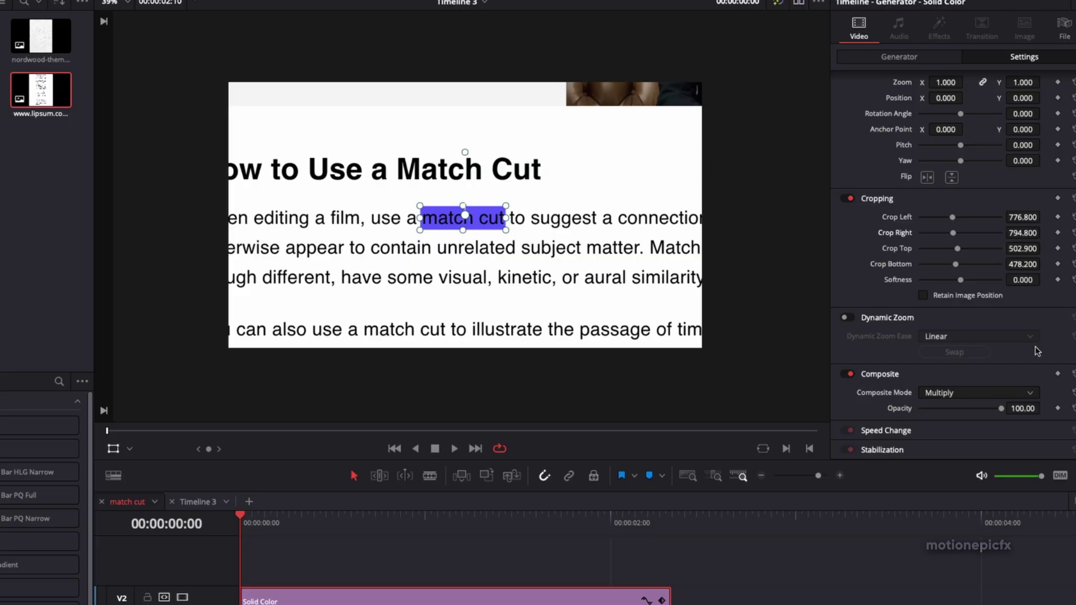
# Step: Play the match cut timeline from its start to check the highlight over the centred words
pyautogui.click(717, 597)
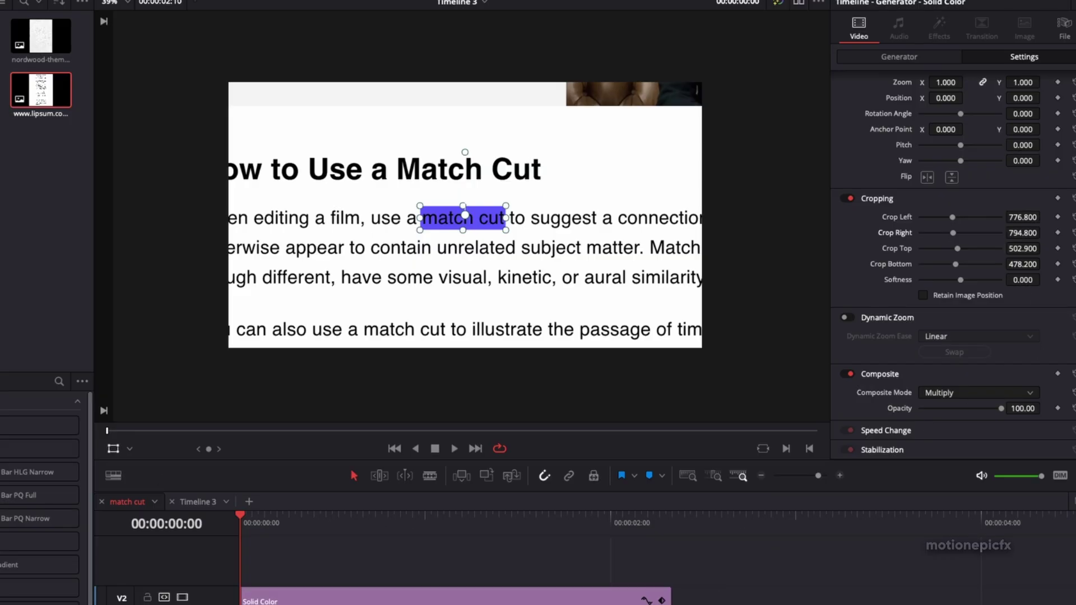
pyautogui.click(305, 604)
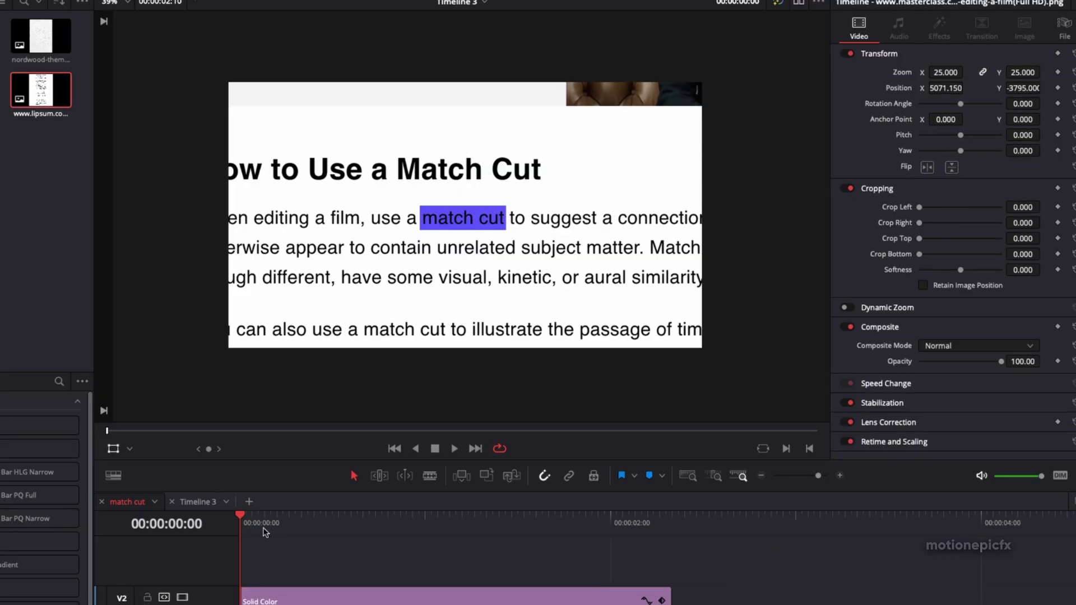
pyautogui.press('space')
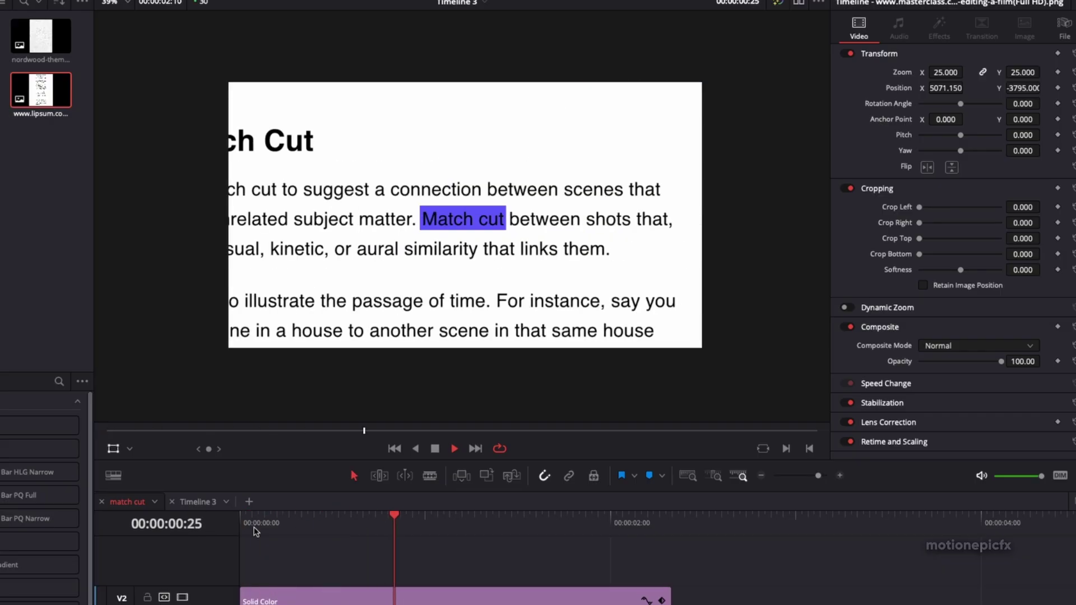
# Step: Add an Adjustment Clip on track V3 from the timeline's start and trim it to end with the Solid Color clip
pyautogui.press('space')
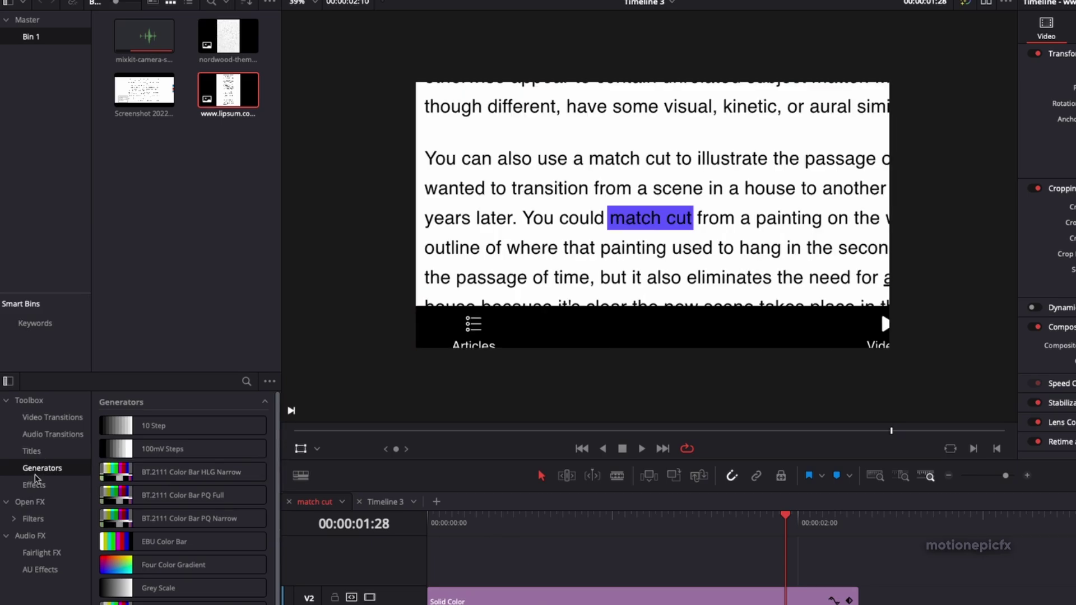
pyautogui.click(33, 484)
pyautogui.moveTo(123, 428); pyautogui.dragTo(471, 575)
pyautogui.press('b')
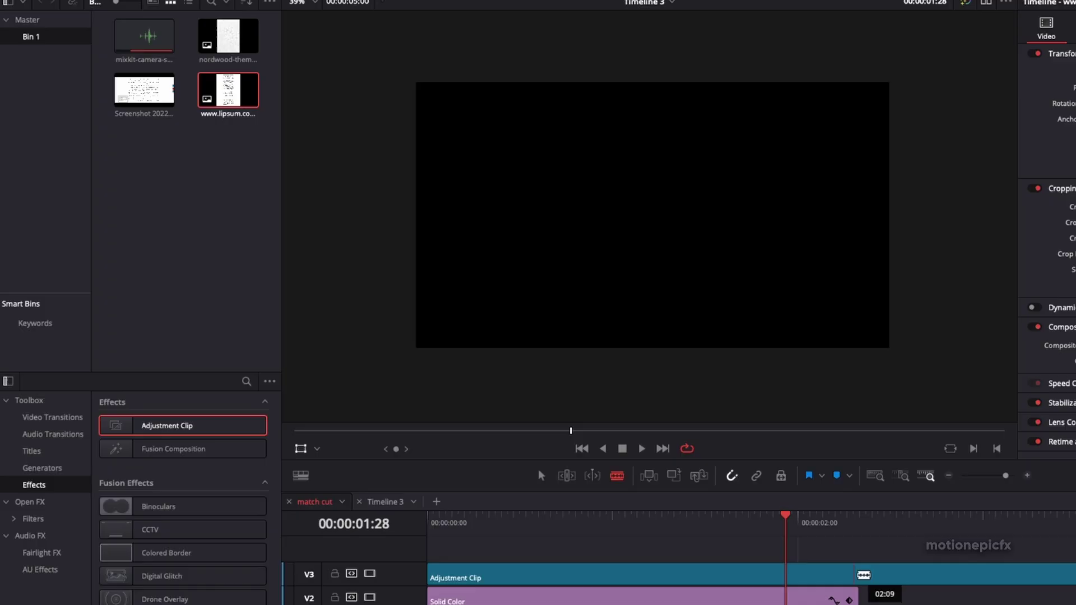
pyautogui.click(858, 567)
pyautogui.moveTo(870, 556); pyautogui.dragTo(893, 573)
pyautogui.press('Delete')
pyautogui.click(543, 477)
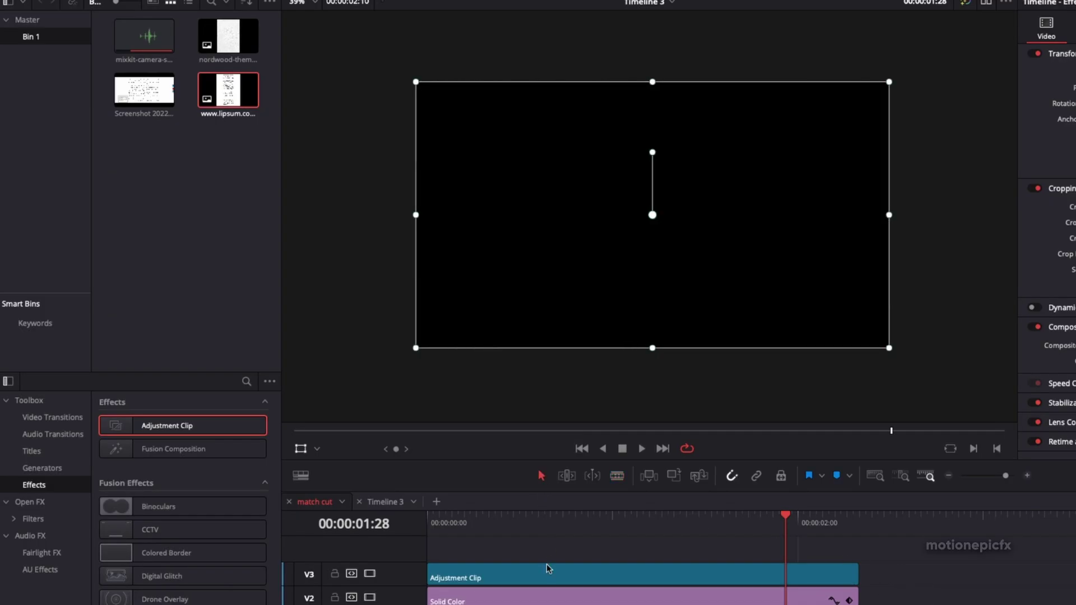
# Step: Open the Adjustment Clip in the Fusion page and show its MediaIn1 node in the viewer
pyautogui.rightClick(538, 577)
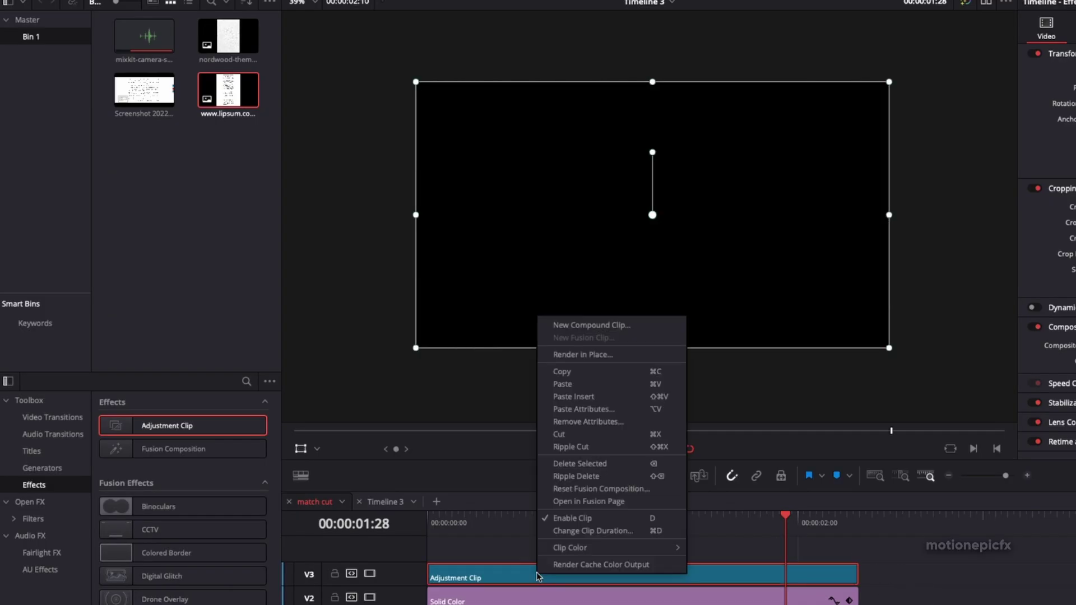
pyautogui.click(576, 503)
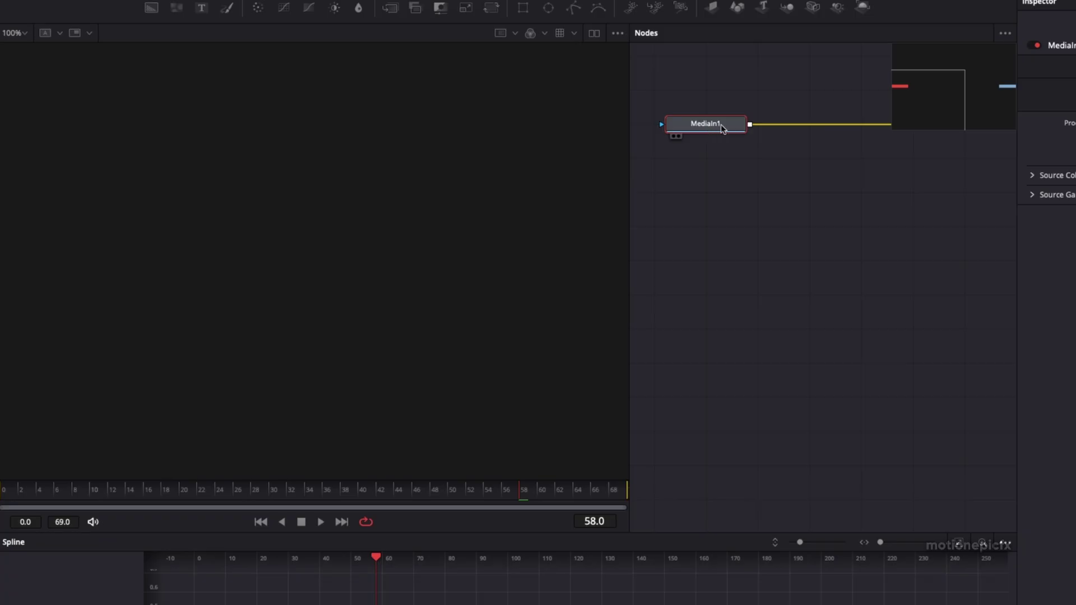
pyautogui.moveTo(725, 130); pyautogui.dragTo(470, 203)
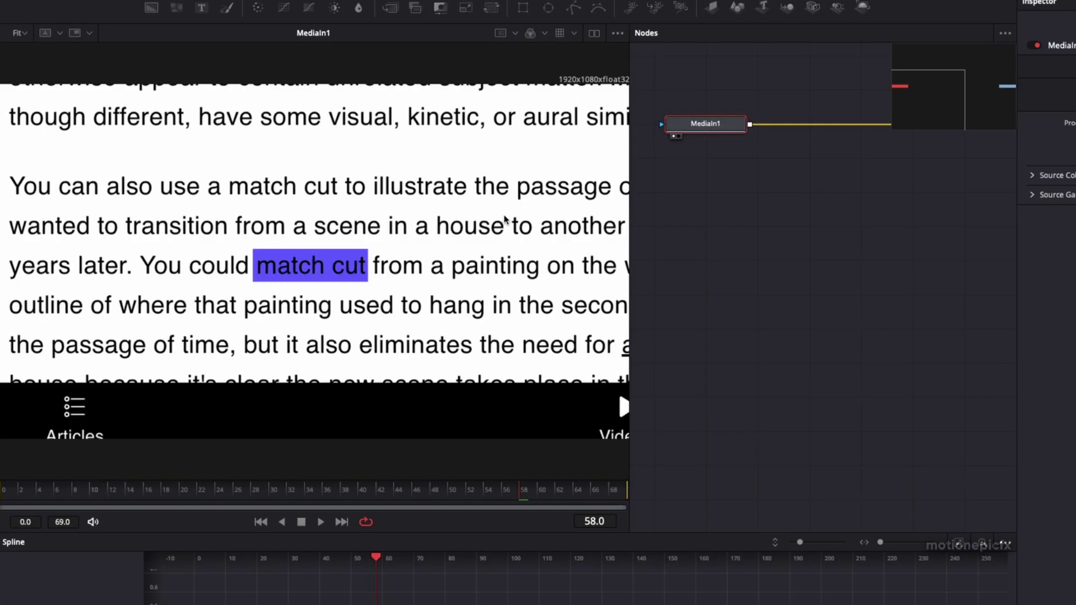
# Step: Insert a Blur node after MediaIn1, show it in the viewer and set its blur size to 3
pyautogui.hotkey('shift', 'space')
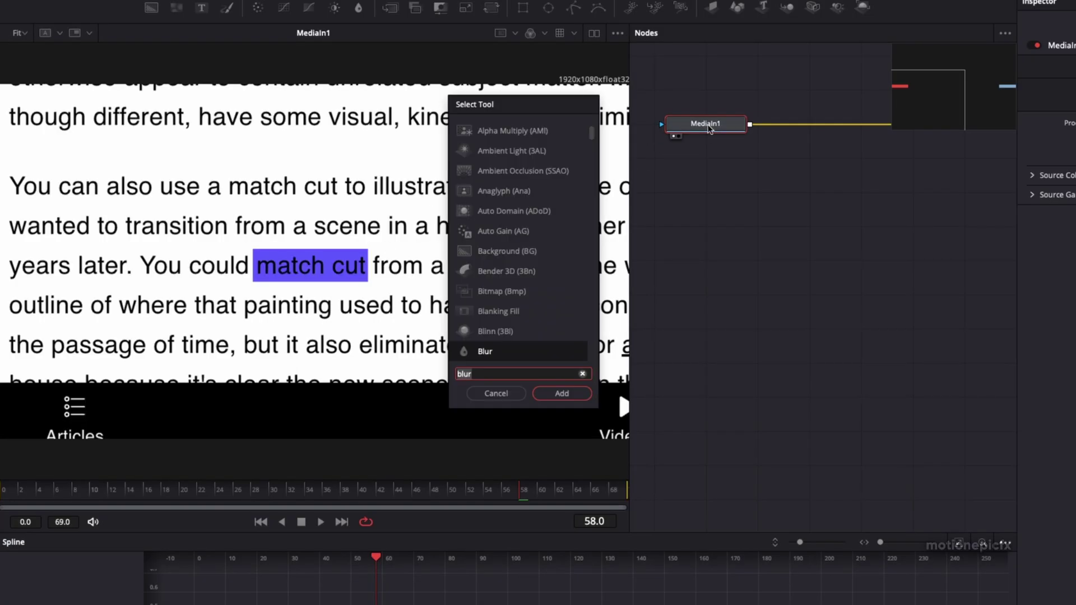
pyautogui.write('blu')
pyautogui.press('Return')
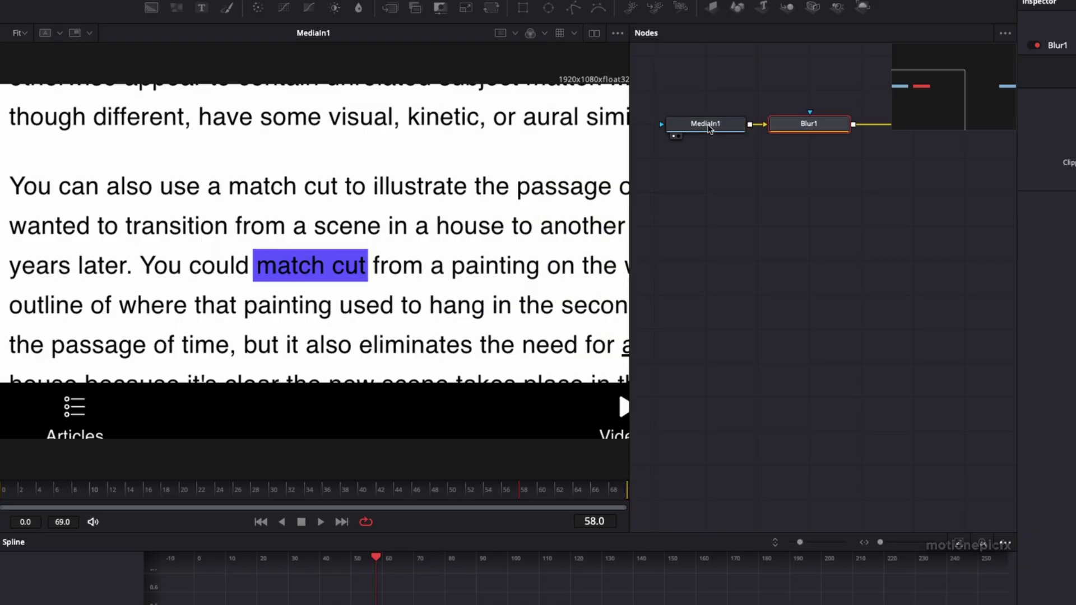
pyautogui.press('1')
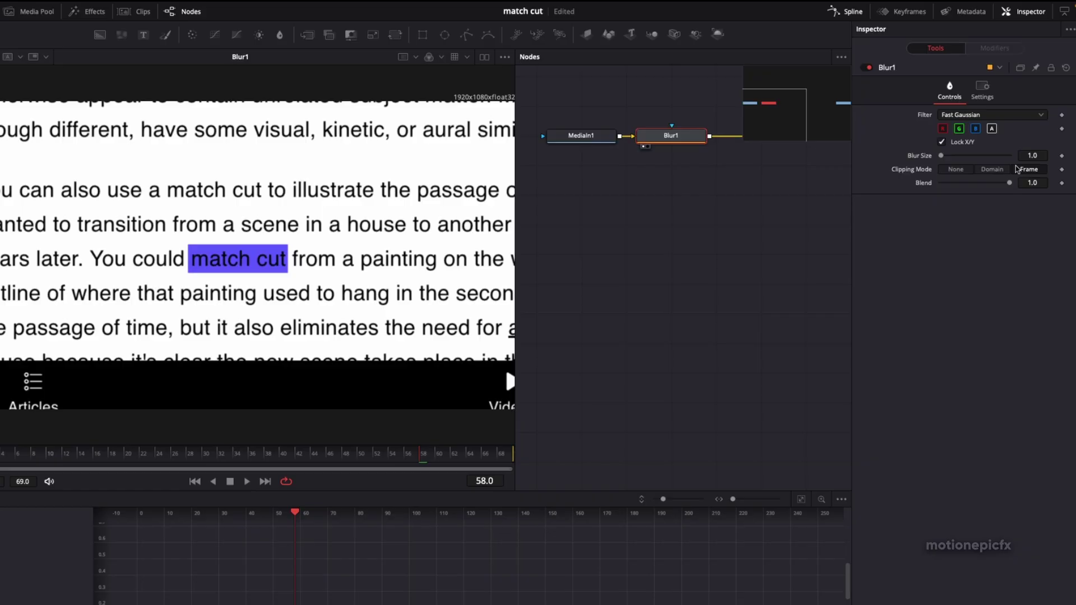
pyautogui.click(1028, 156)
pyautogui.write('3')
pyautogui.press('Tab')
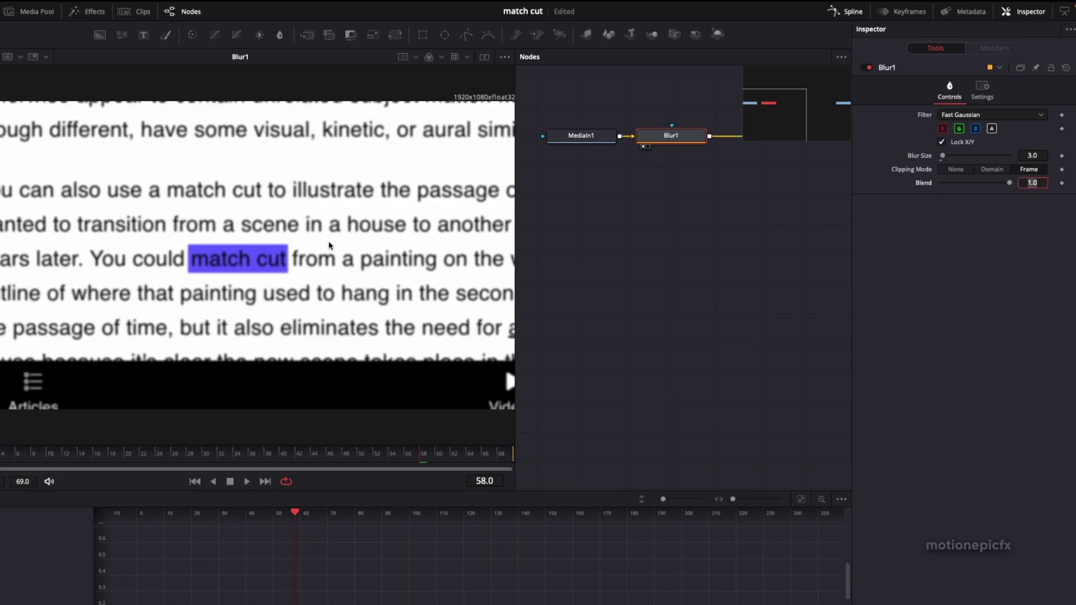
# Step: Mask the Blur node with an inverted ellipse shrunk around "match cut", about 0.23 wide and 0.095 high
pyautogui.click(662, 139)
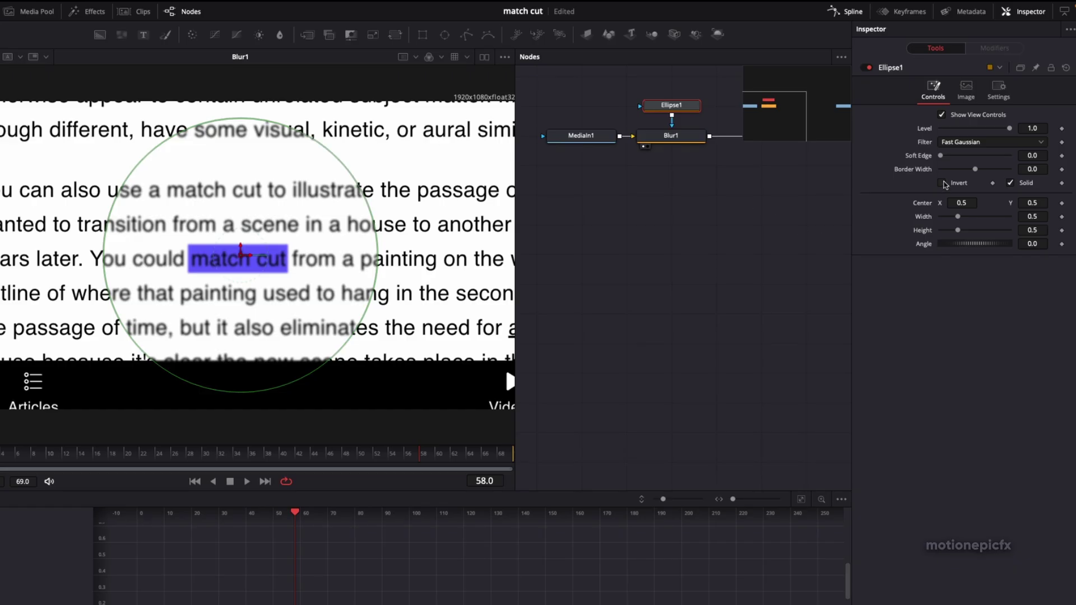
pyautogui.click(945, 185)
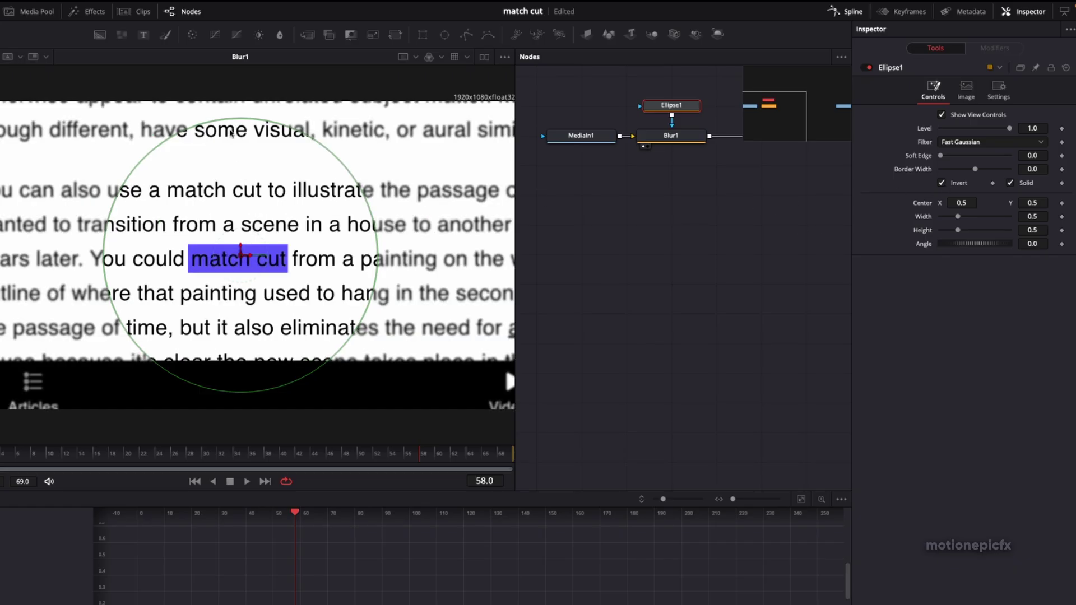
pyautogui.moveTo(242, 122); pyautogui.dragTo(242, 229)
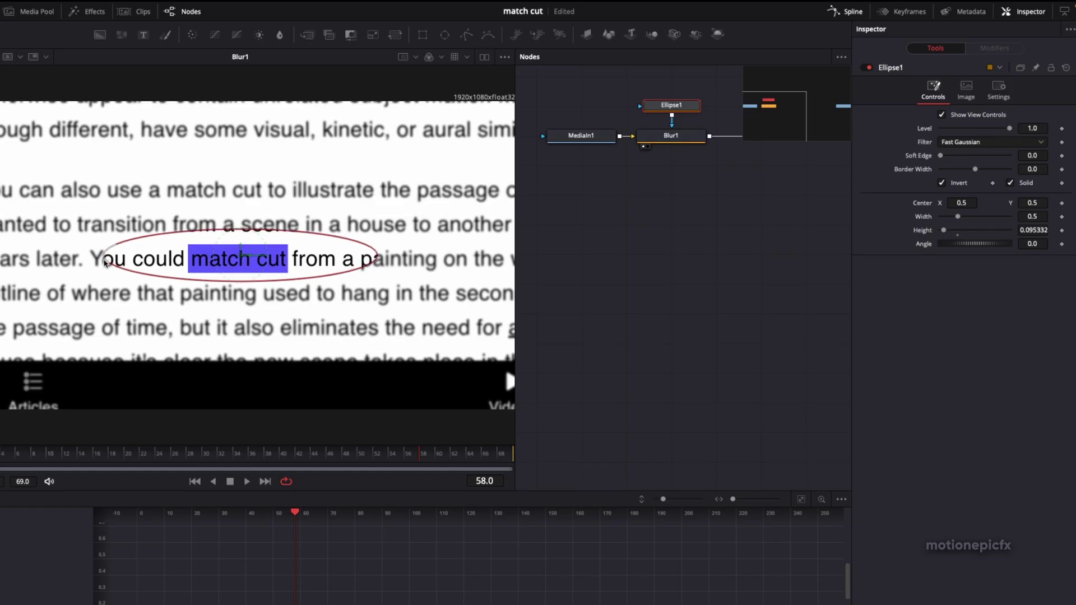
pyautogui.moveTo(105, 259); pyautogui.dragTo(178, 265)
# Step: Set the ellipse's soft edge to about 0.061 and adjust it to centre Y 0.491, width 0.263 and height 0.104
pyautogui.moveTo(940, 155); pyautogui.dragTo(963, 162)
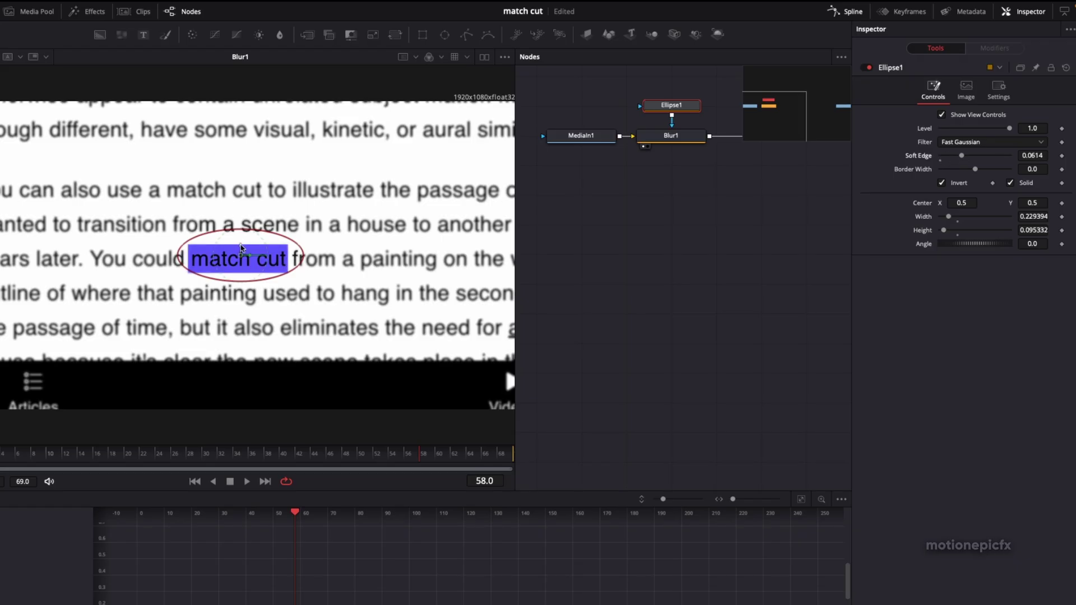
pyautogui.moveTo(240, 248); pyautogui.dragTo(227, 232)
pyautogui.click(708, 286)
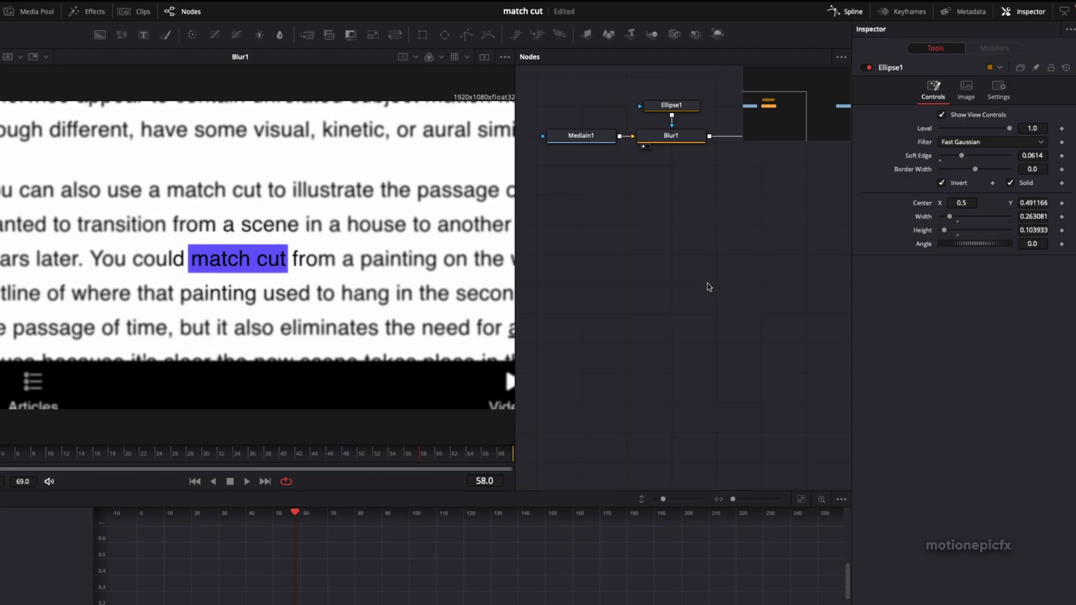
# Step: Return to the Edit page and play the timeline from its start to check the blur around the highlighted words
pyautogui.click(487, 604)
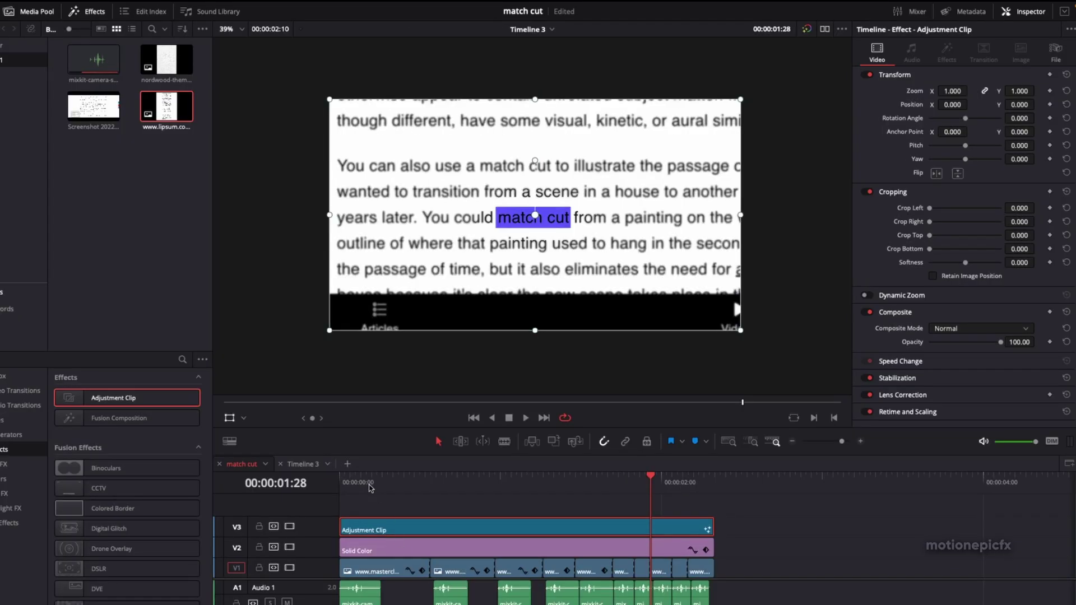
pyautogui.click(341, 480)
pyautogui.press('space')
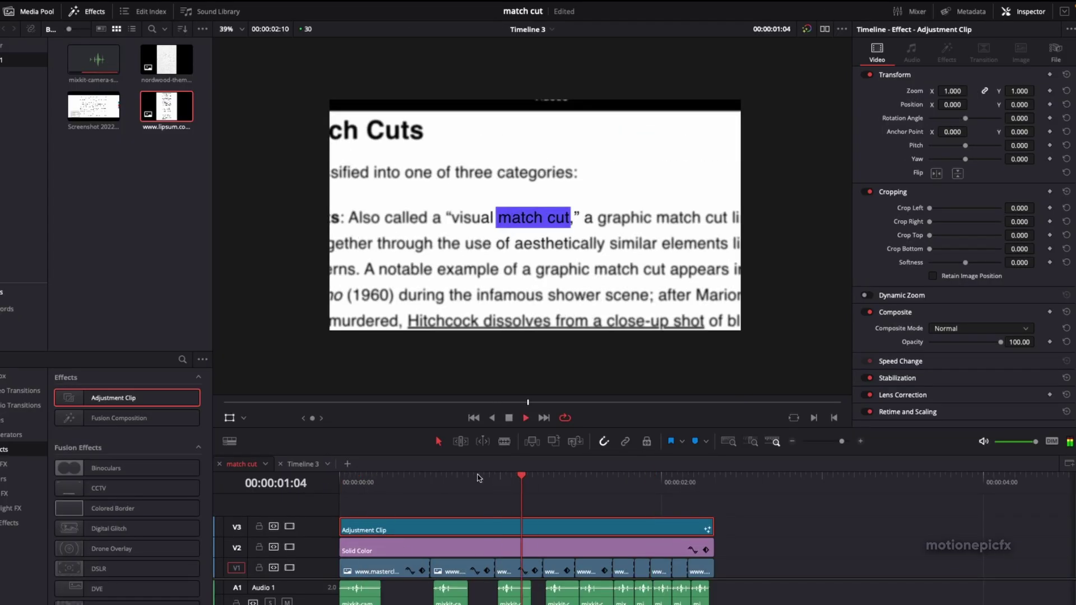
pyautogui.press('space')
# Step: Place the nordwood-themes paper texture on track V4 from the timeline's start and trim it to end with the Adjustment Clip
pyautogui.scroll(2, 309, 579)
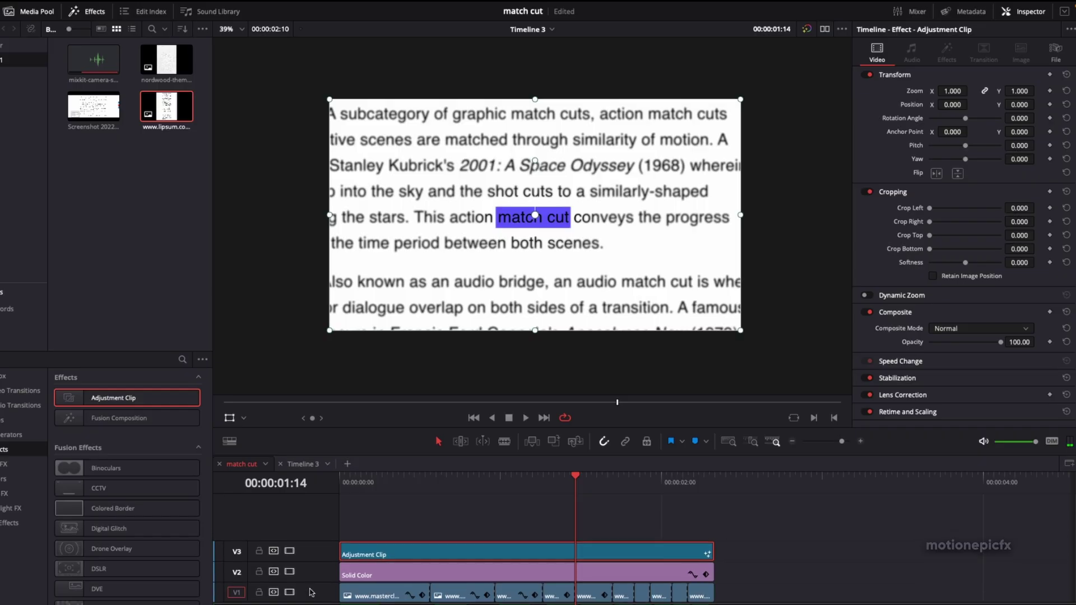
pyautogui.moveTo(181, 76); pyautogui.dragTo(335, 522)
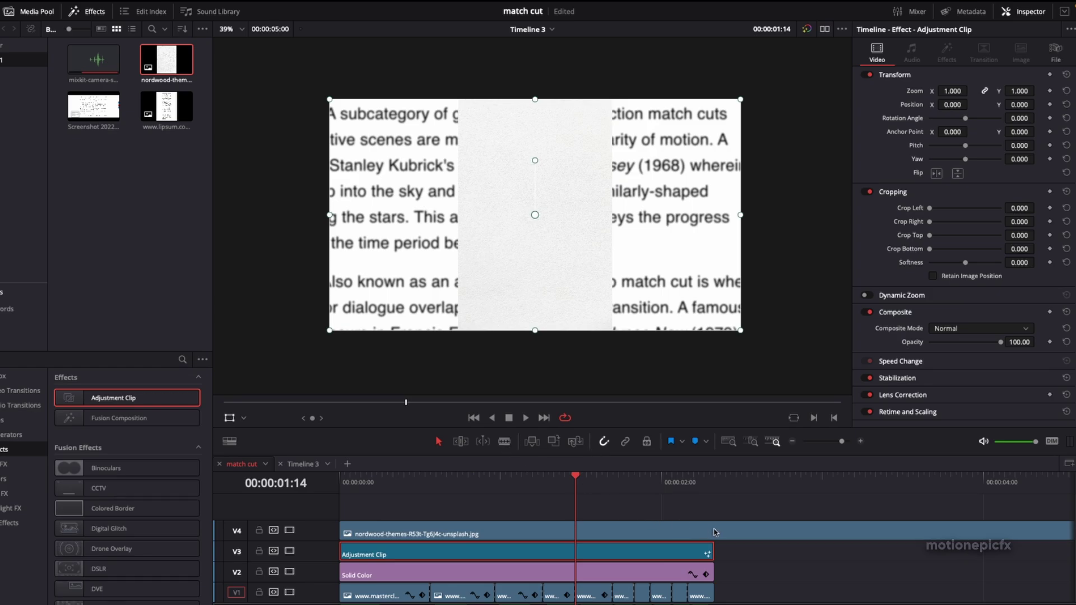
pyautogui.press('b')
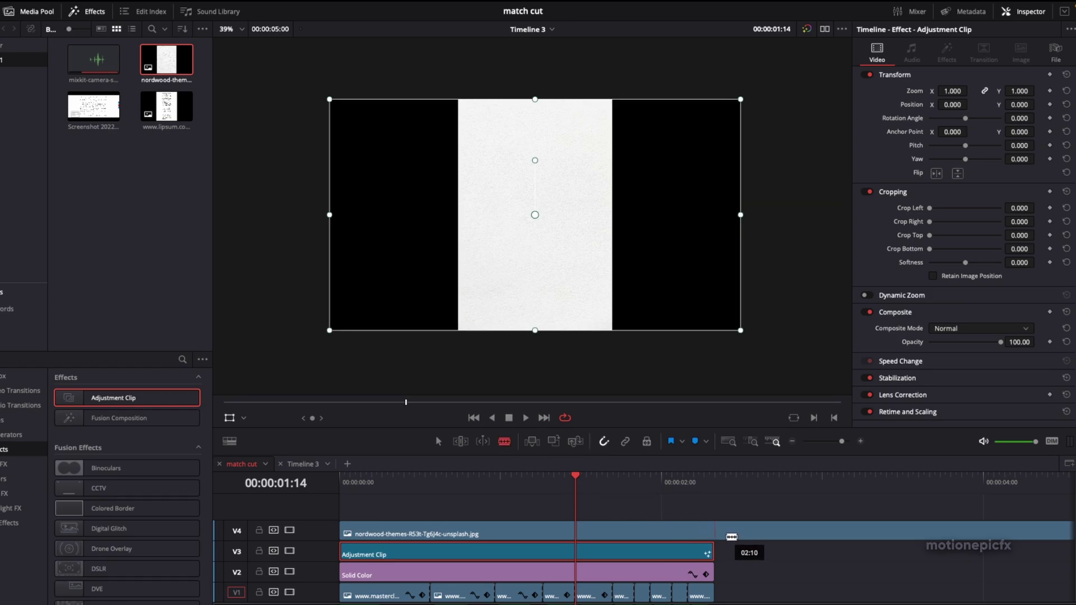
pyautogui.click(729, 533)
pyautogui.press('Delete')
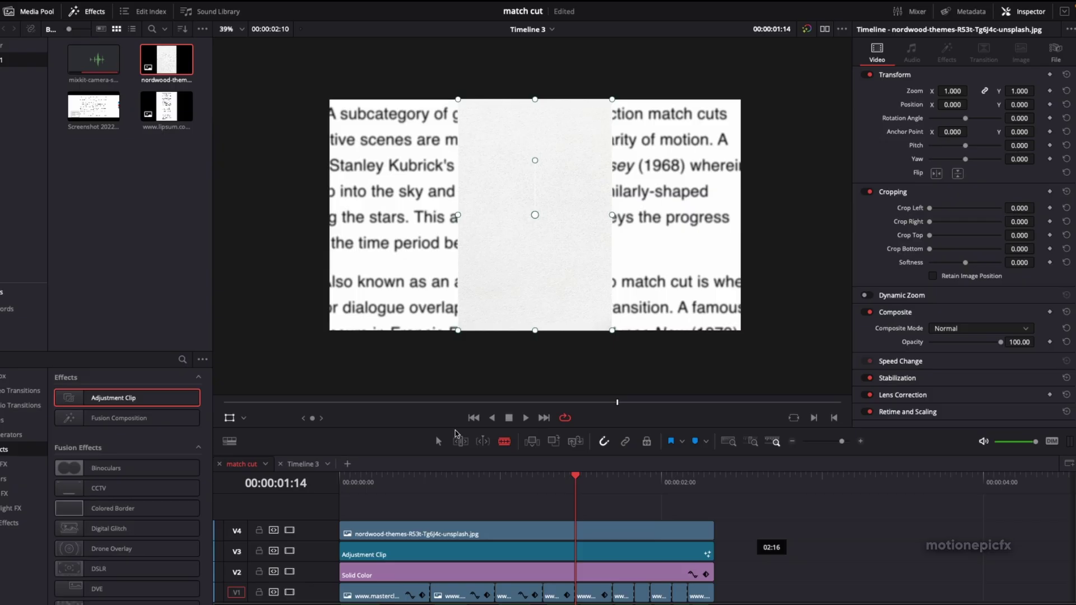
pyautogui.click(438, 441)
# Step: Rotate the paper texture clip 90 degrees and set its zoom to 1.820 so it fills the frame
pyautogui.click(474, 532)
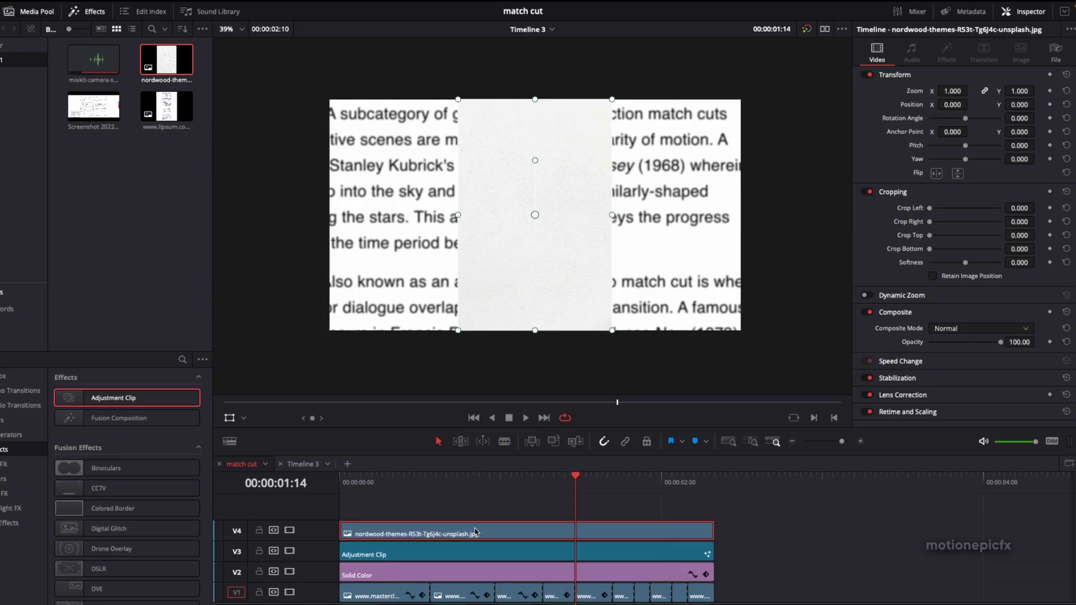
pyautogui.doubleClick(1020, 118)
pyautogui.write('90')
pyautogui.press('Return')
pyautogui.moveTo(953, 91); pyautogui.dragTo(1008, 91)
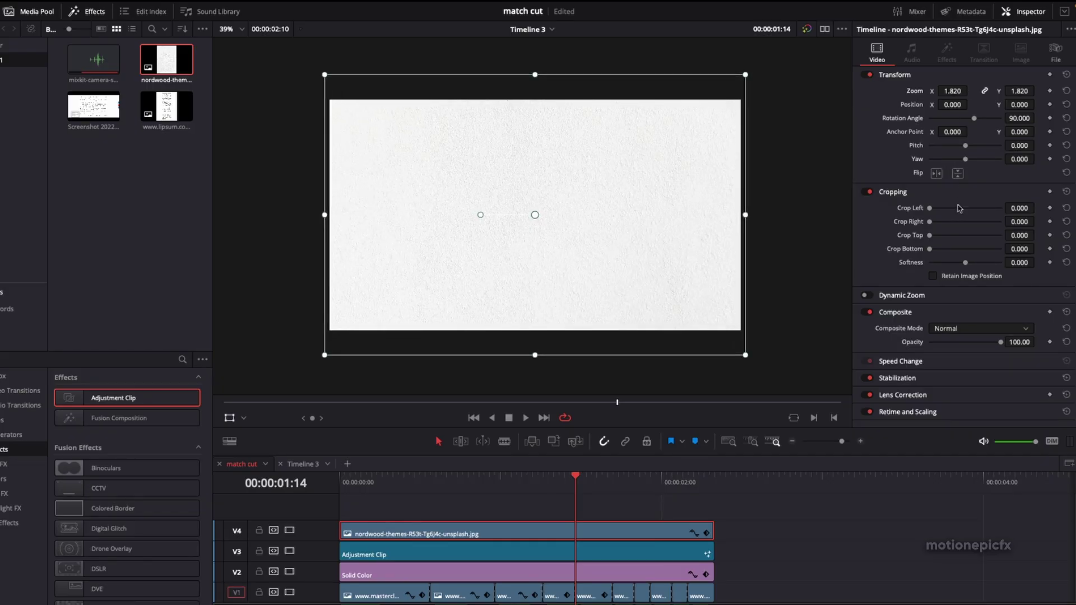
# Step: Set the paper texture clip's composite mode to Multiply and its opacity to about 76
pyautogui.click(954, 330)
pyautogui.scroll(-3, 952, 392)
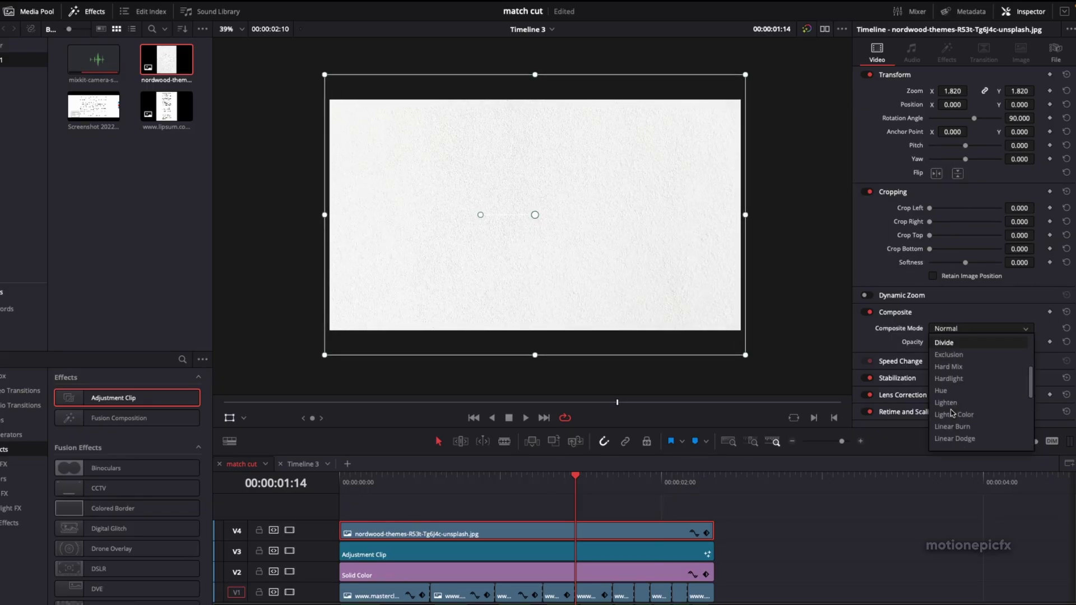
pyautogui.click(948, 438)
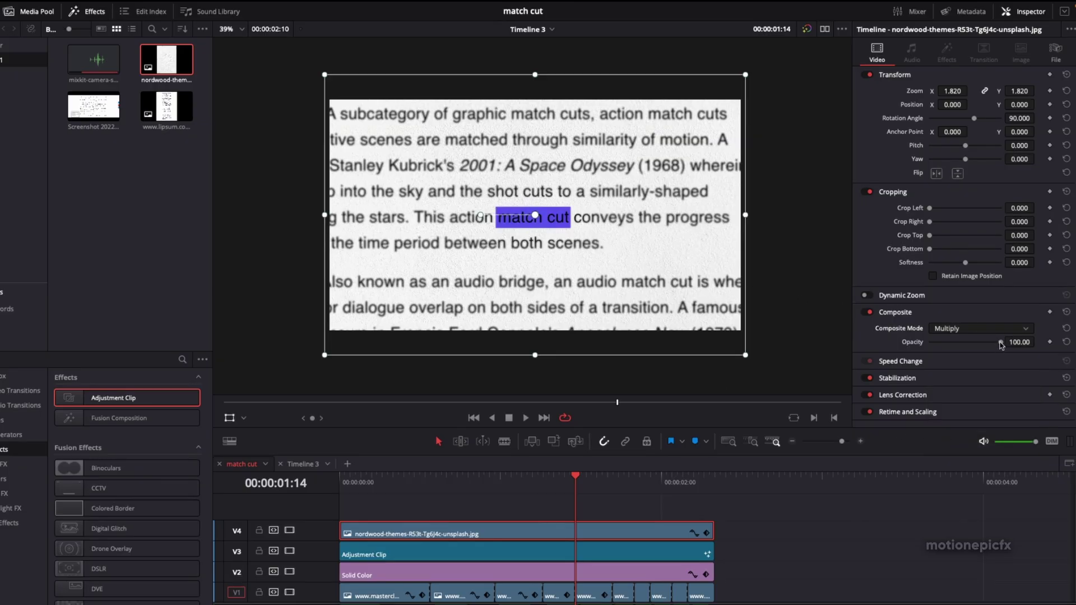
pyautogui.moveTo(1001, 344); pyautogui.dragTo(971, 344)
# Step: Play the timeline from its start to check the paper texture over the match cut
pyautogui.moveTo(361, 482); pyautogui.dragTo(337, 482)
pyautogui.click(746, 565)
pyautogui.press('space')
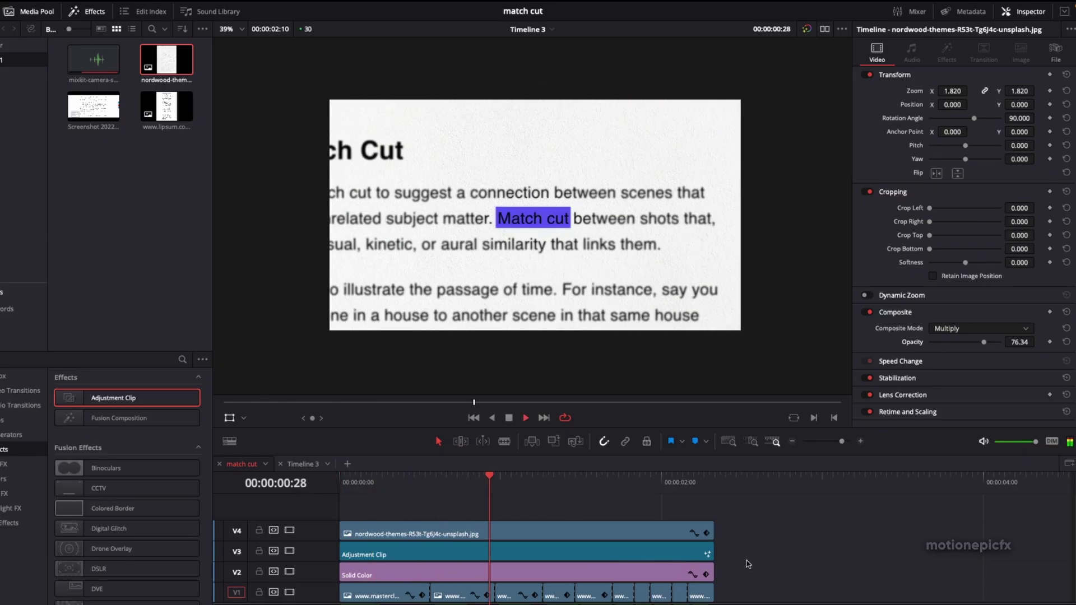
pyautogui.press('space')
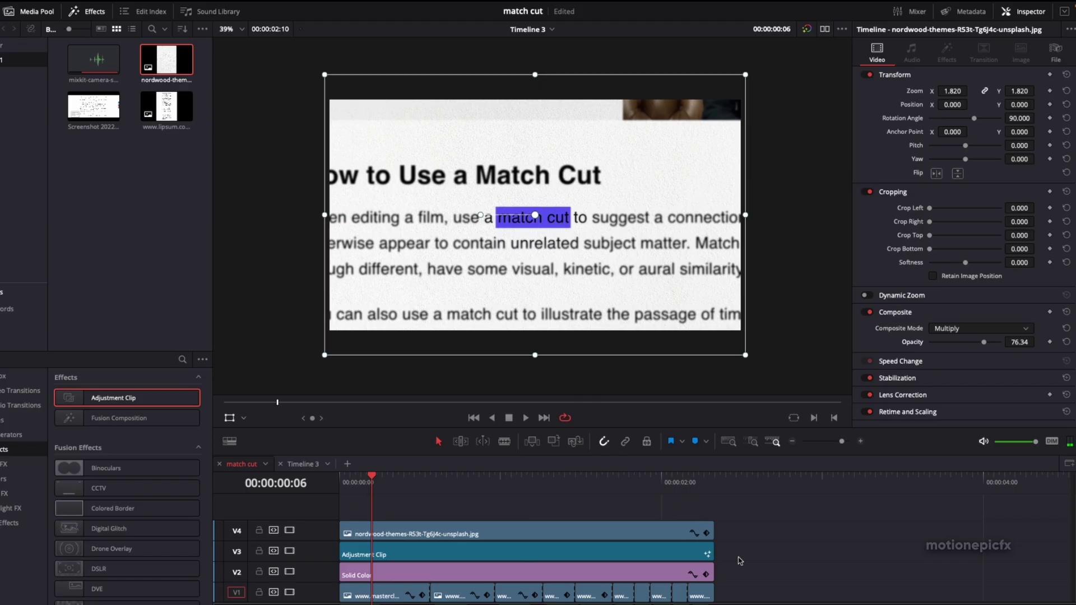